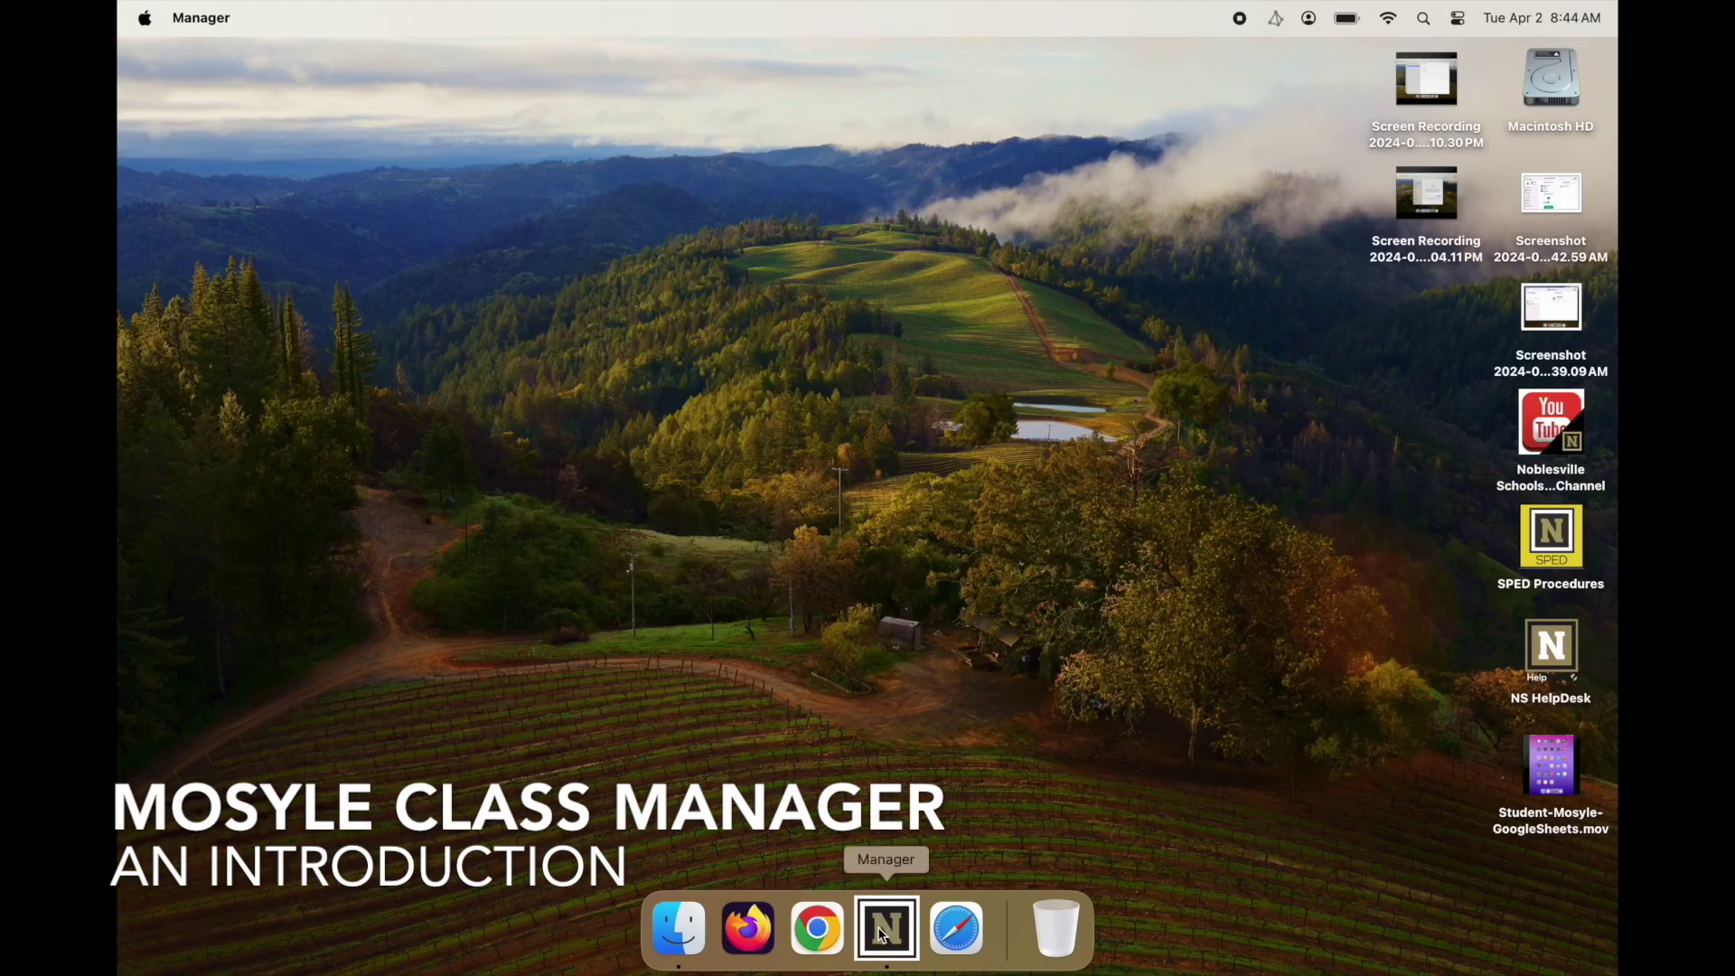
Launch Mosyle Class Manager from the Dock and maximize its window
left_click(904, 942)
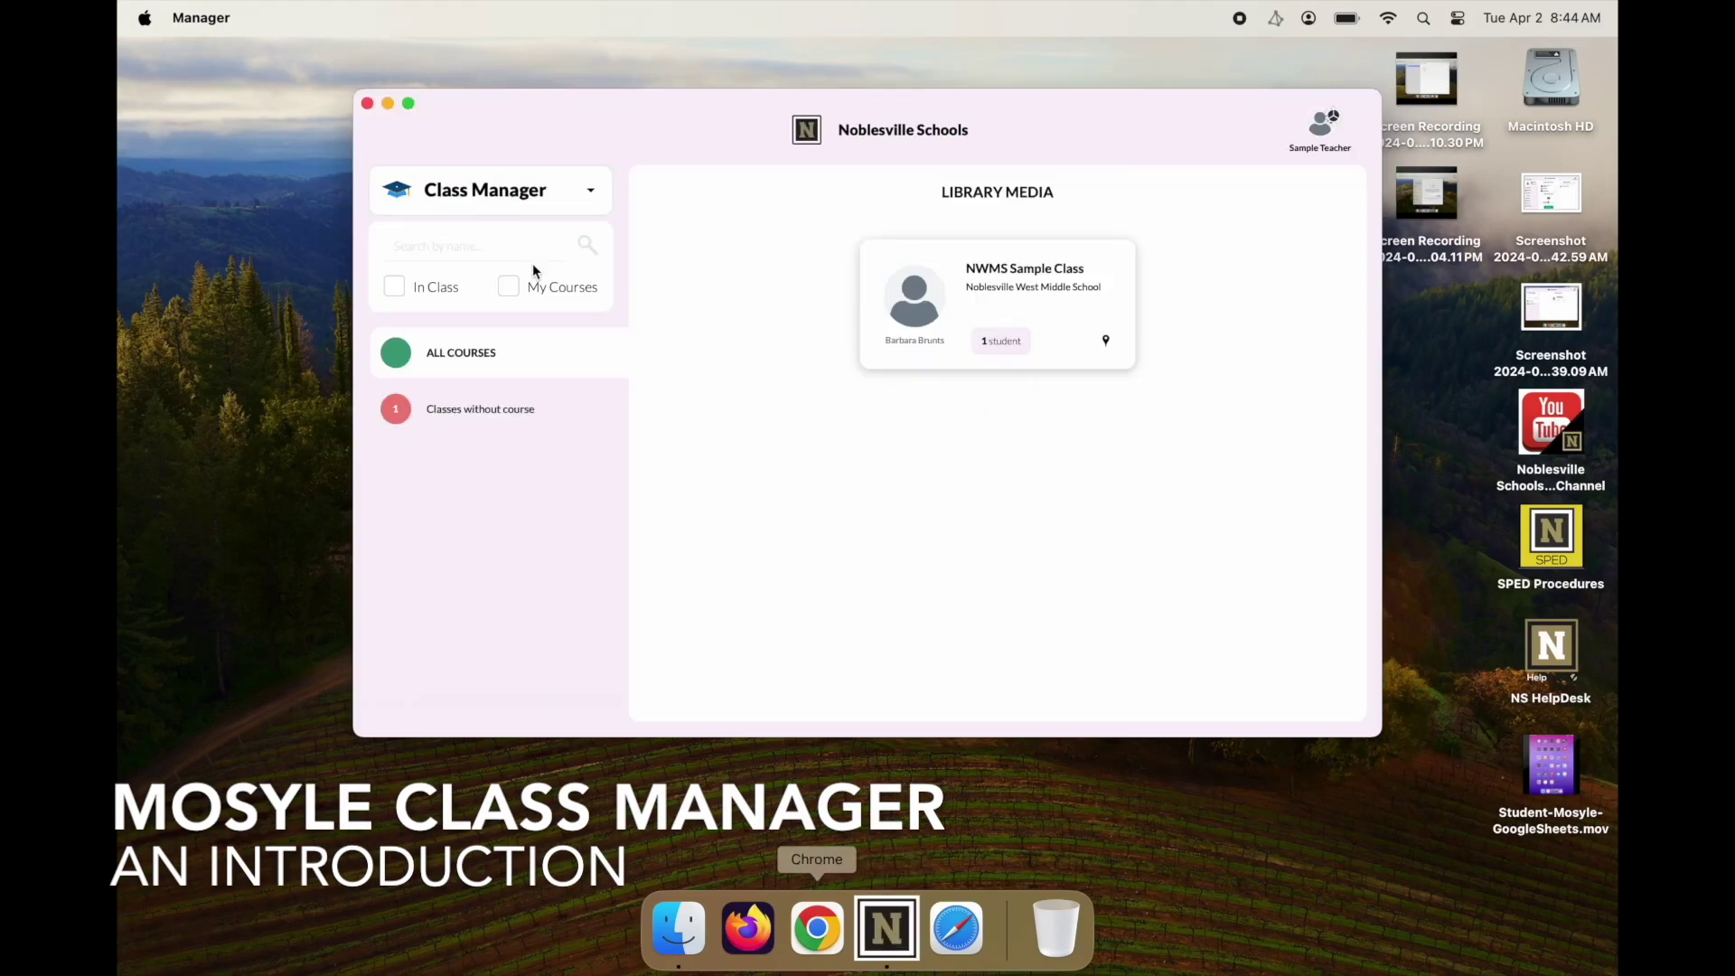
left_click(411, 104)
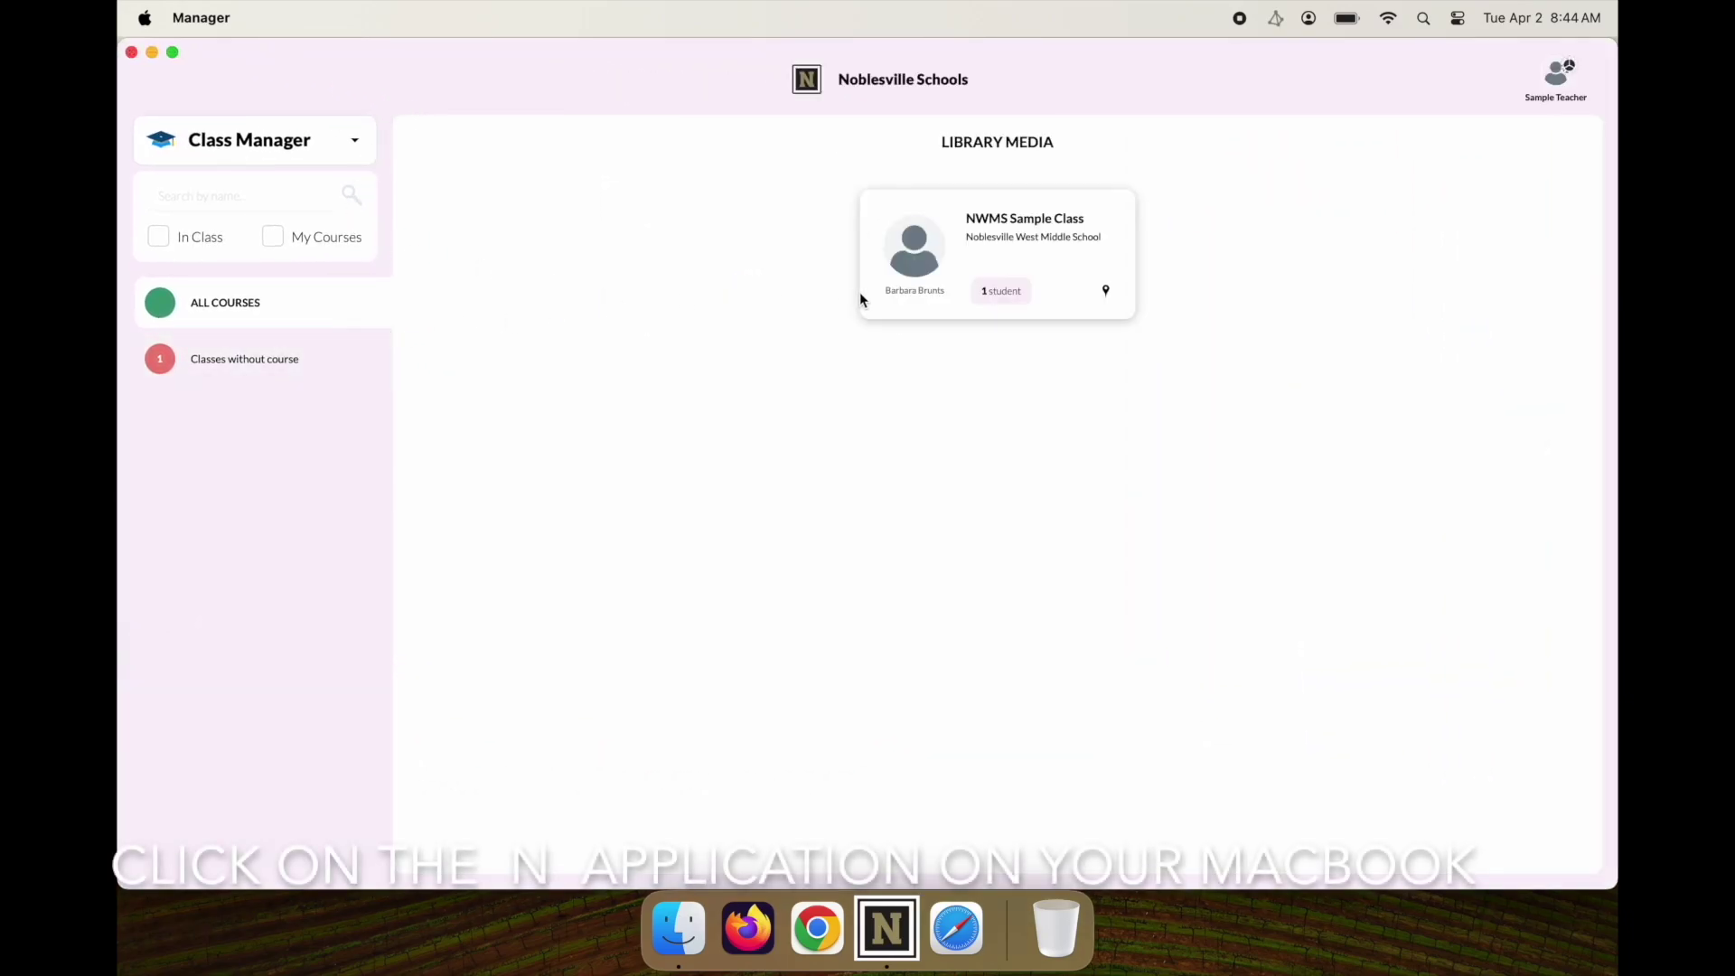
Open NWMS Sample Class and start its 60-minute class session
left_click(991, 244)
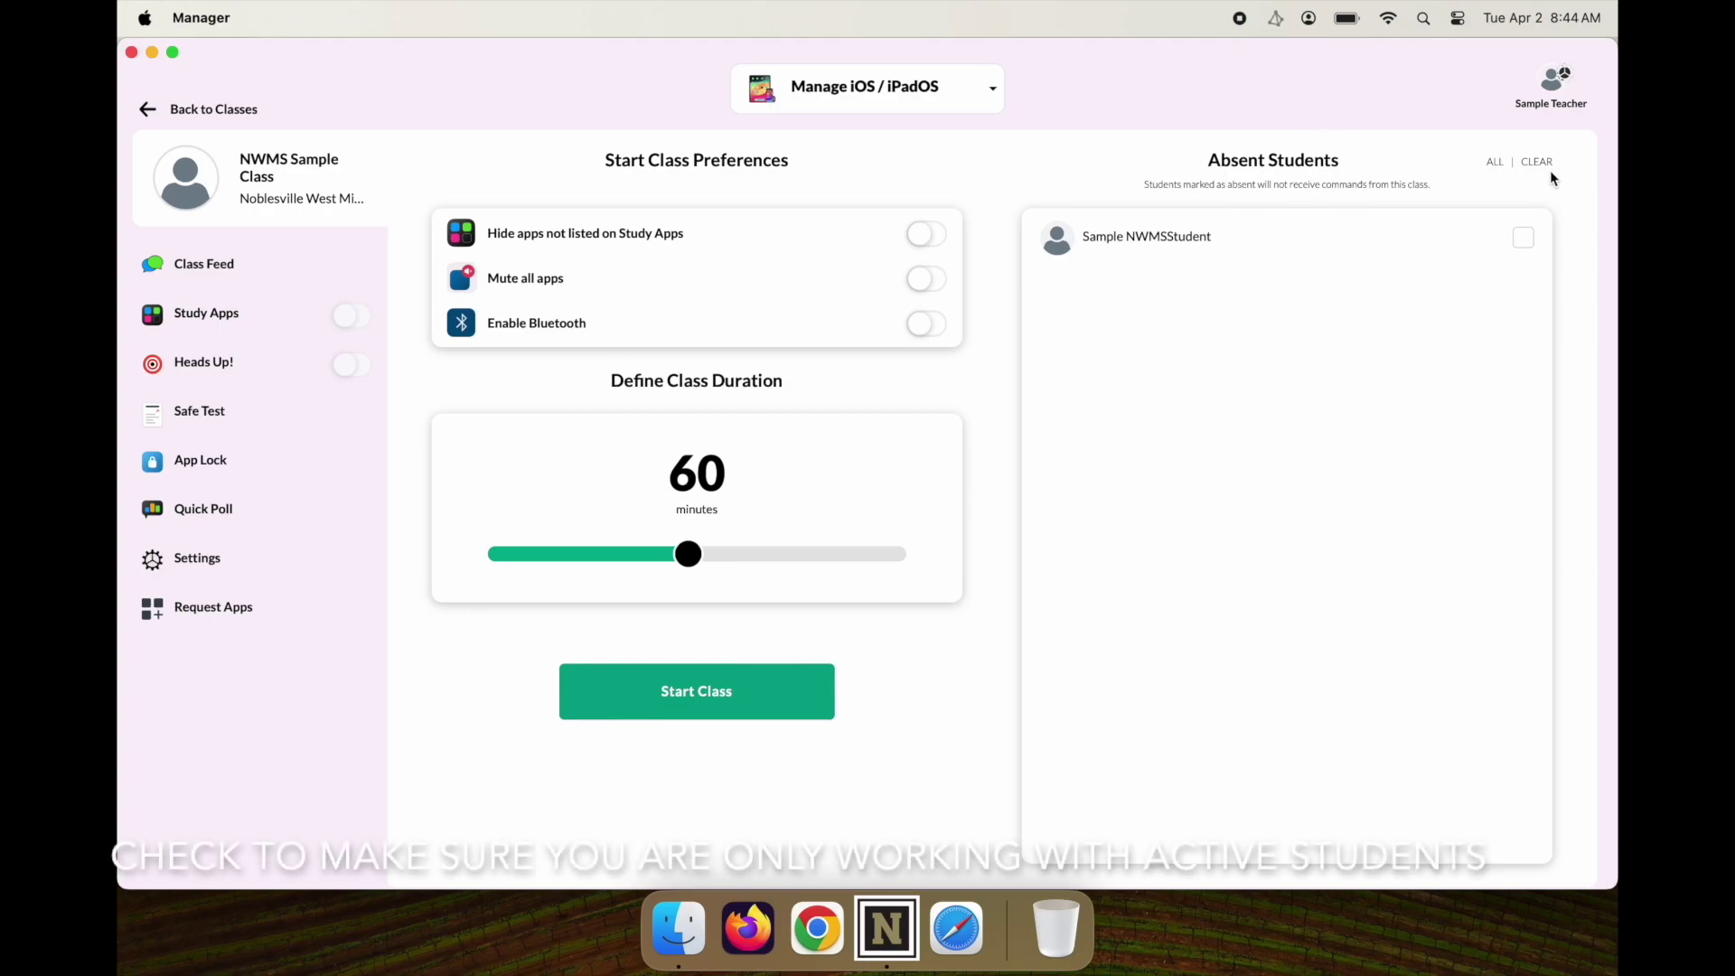
left_click(707, 699)
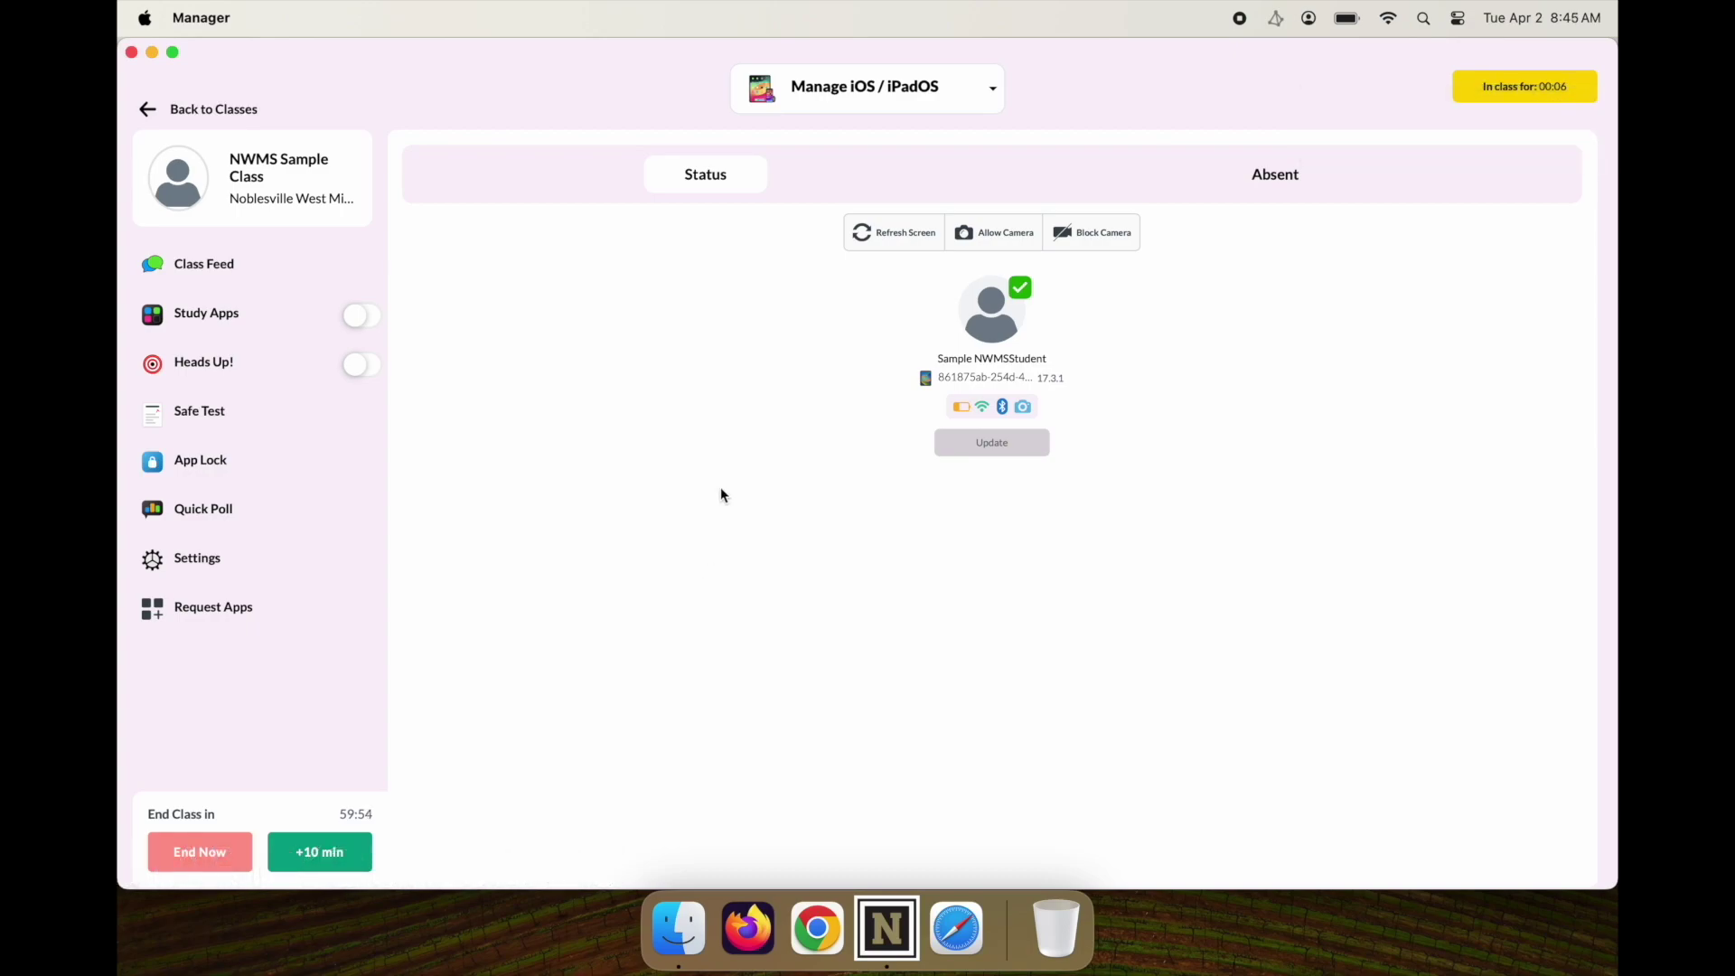
left_click(1284, 174)
left_click(696, 185)
In Study Apps, select Safari from the Native Apps list
left_click(277, 323)
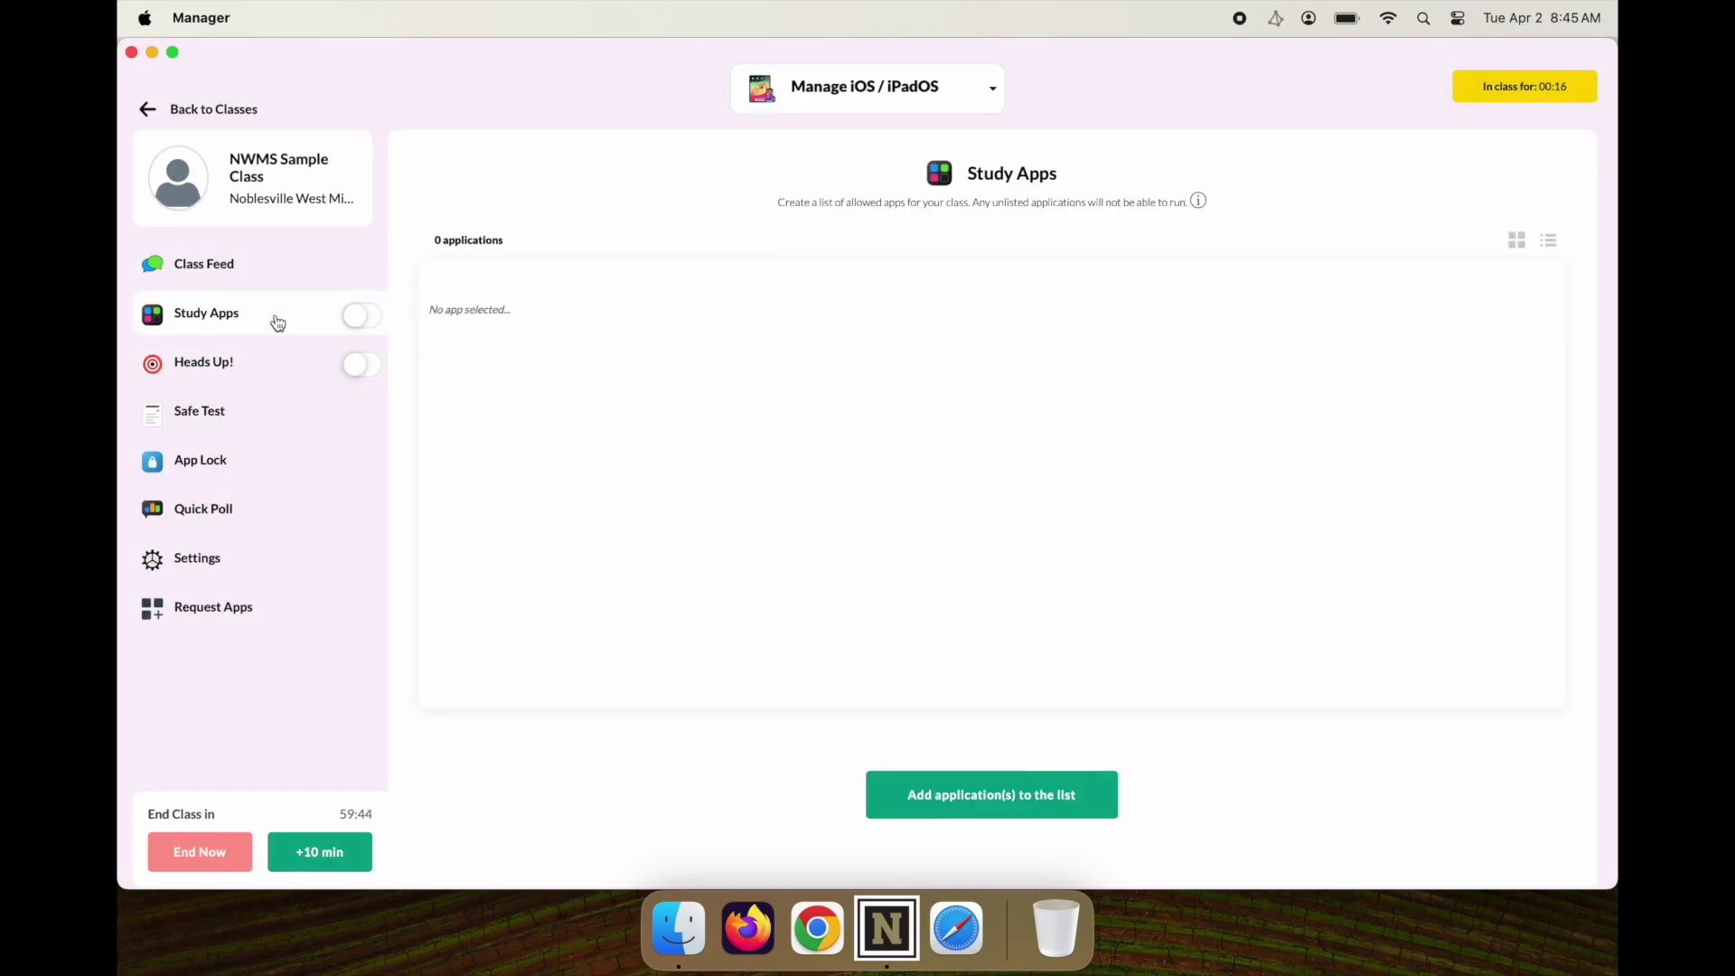
left_click(950, 804)
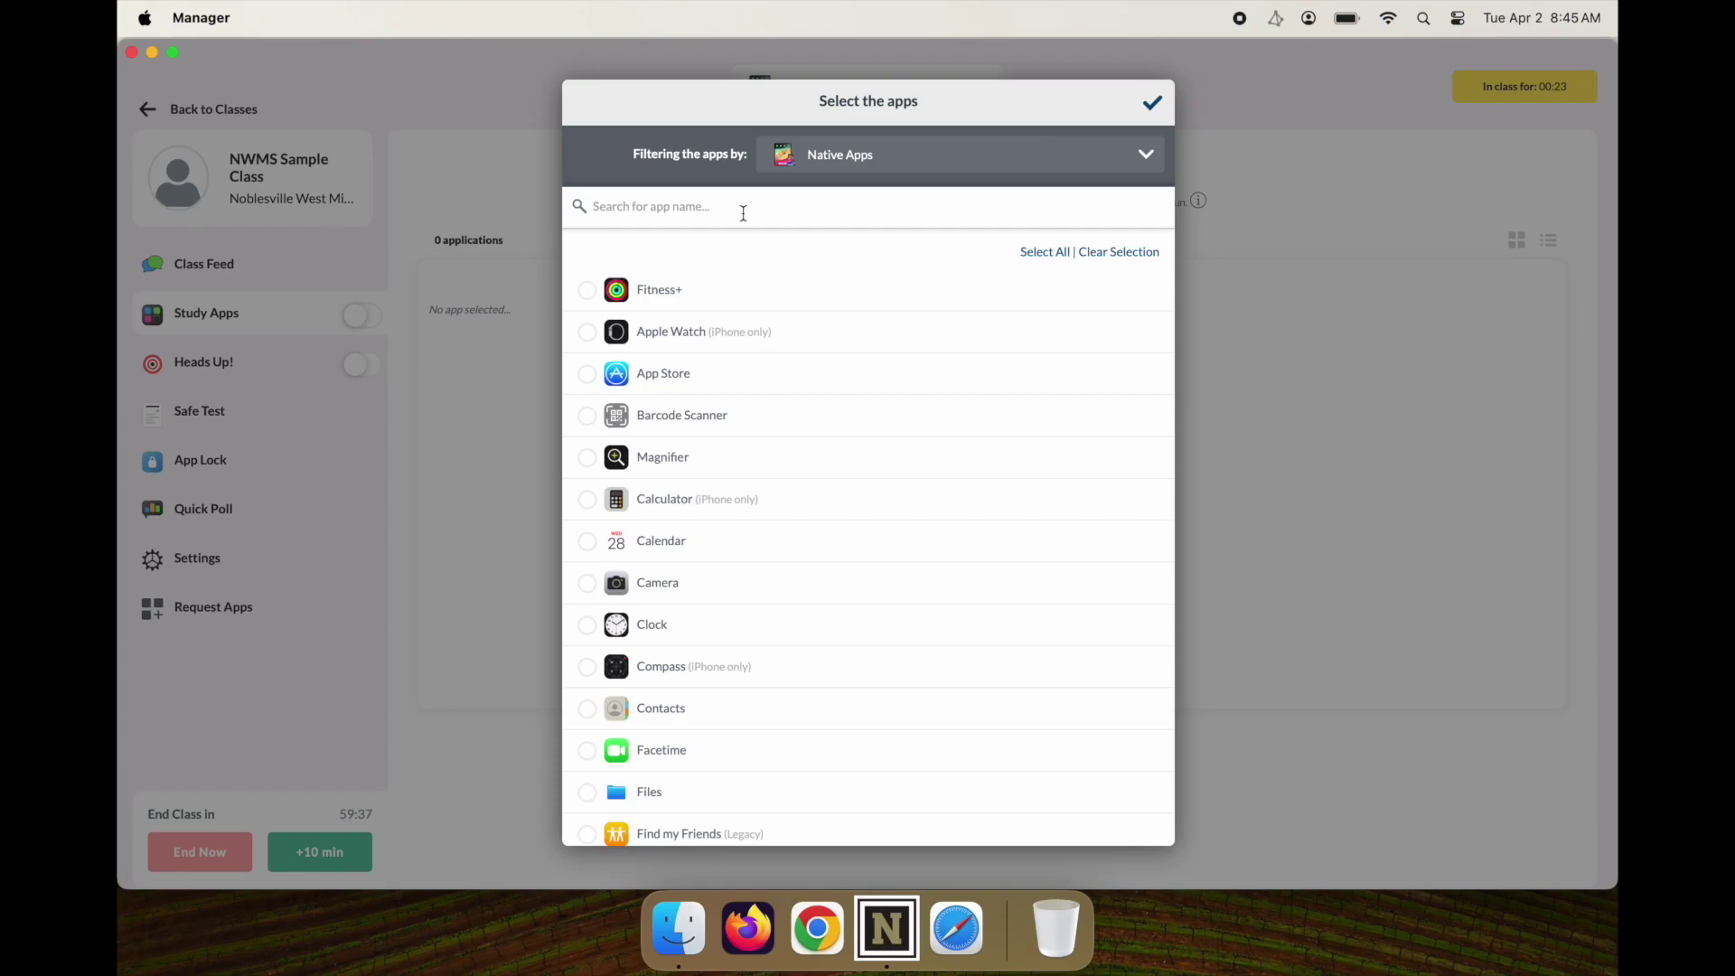
left_click(818, 171)
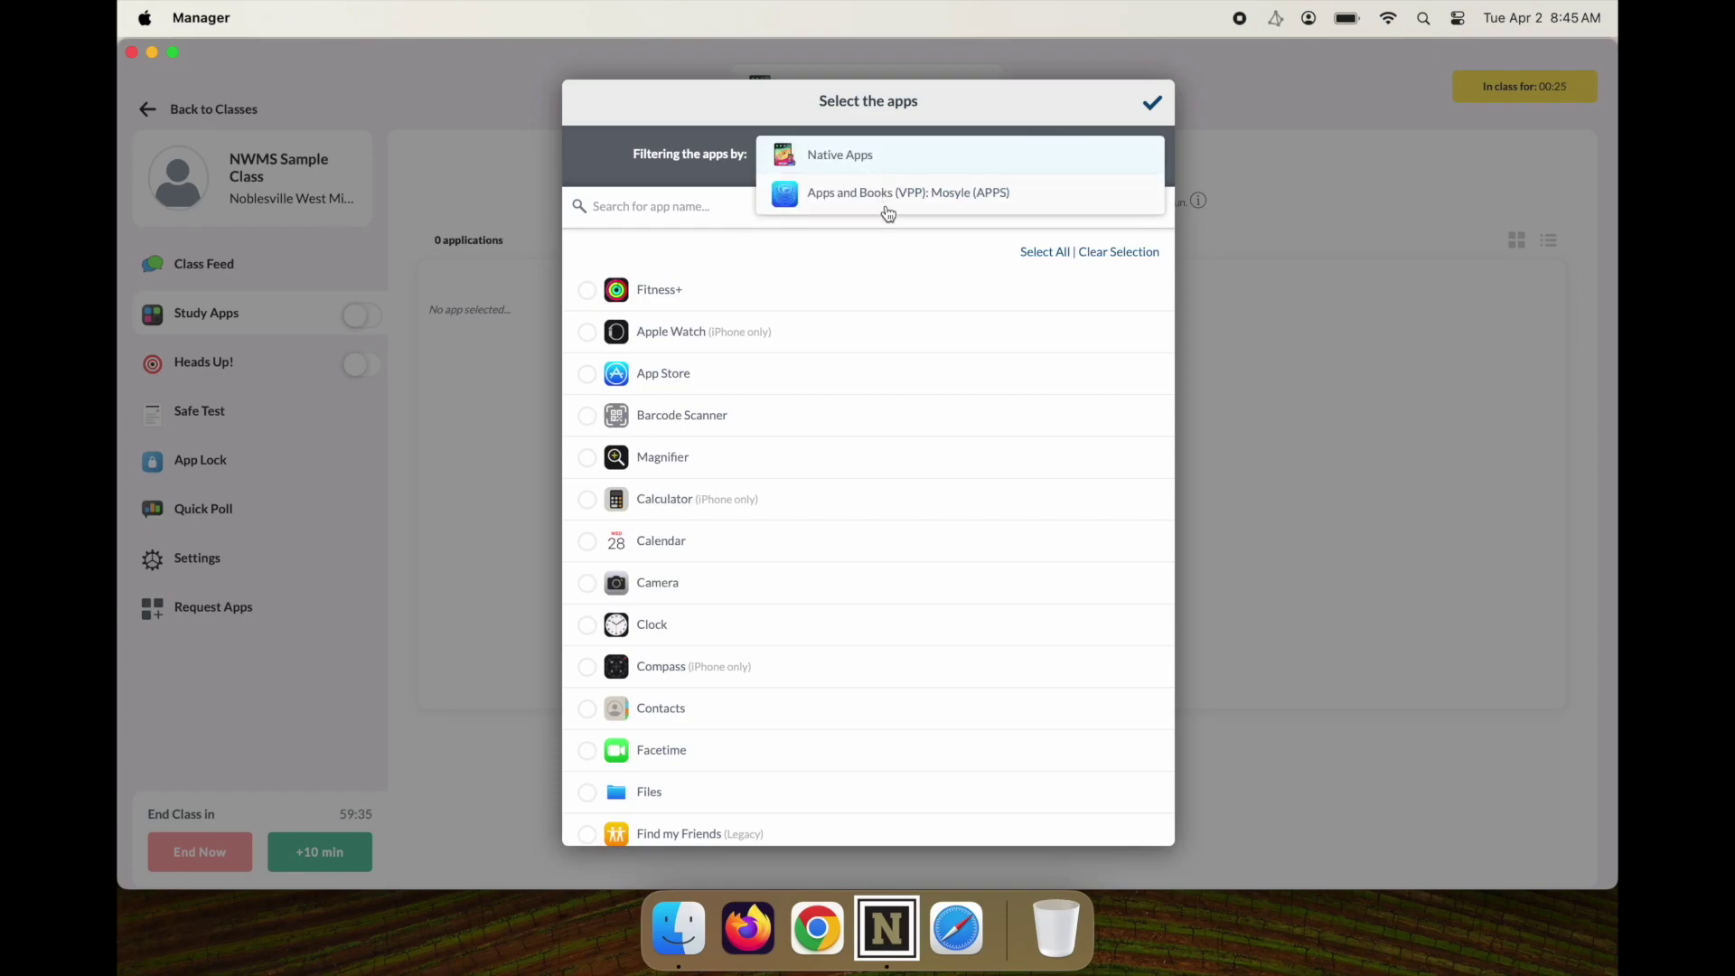
left_click(889, 162)
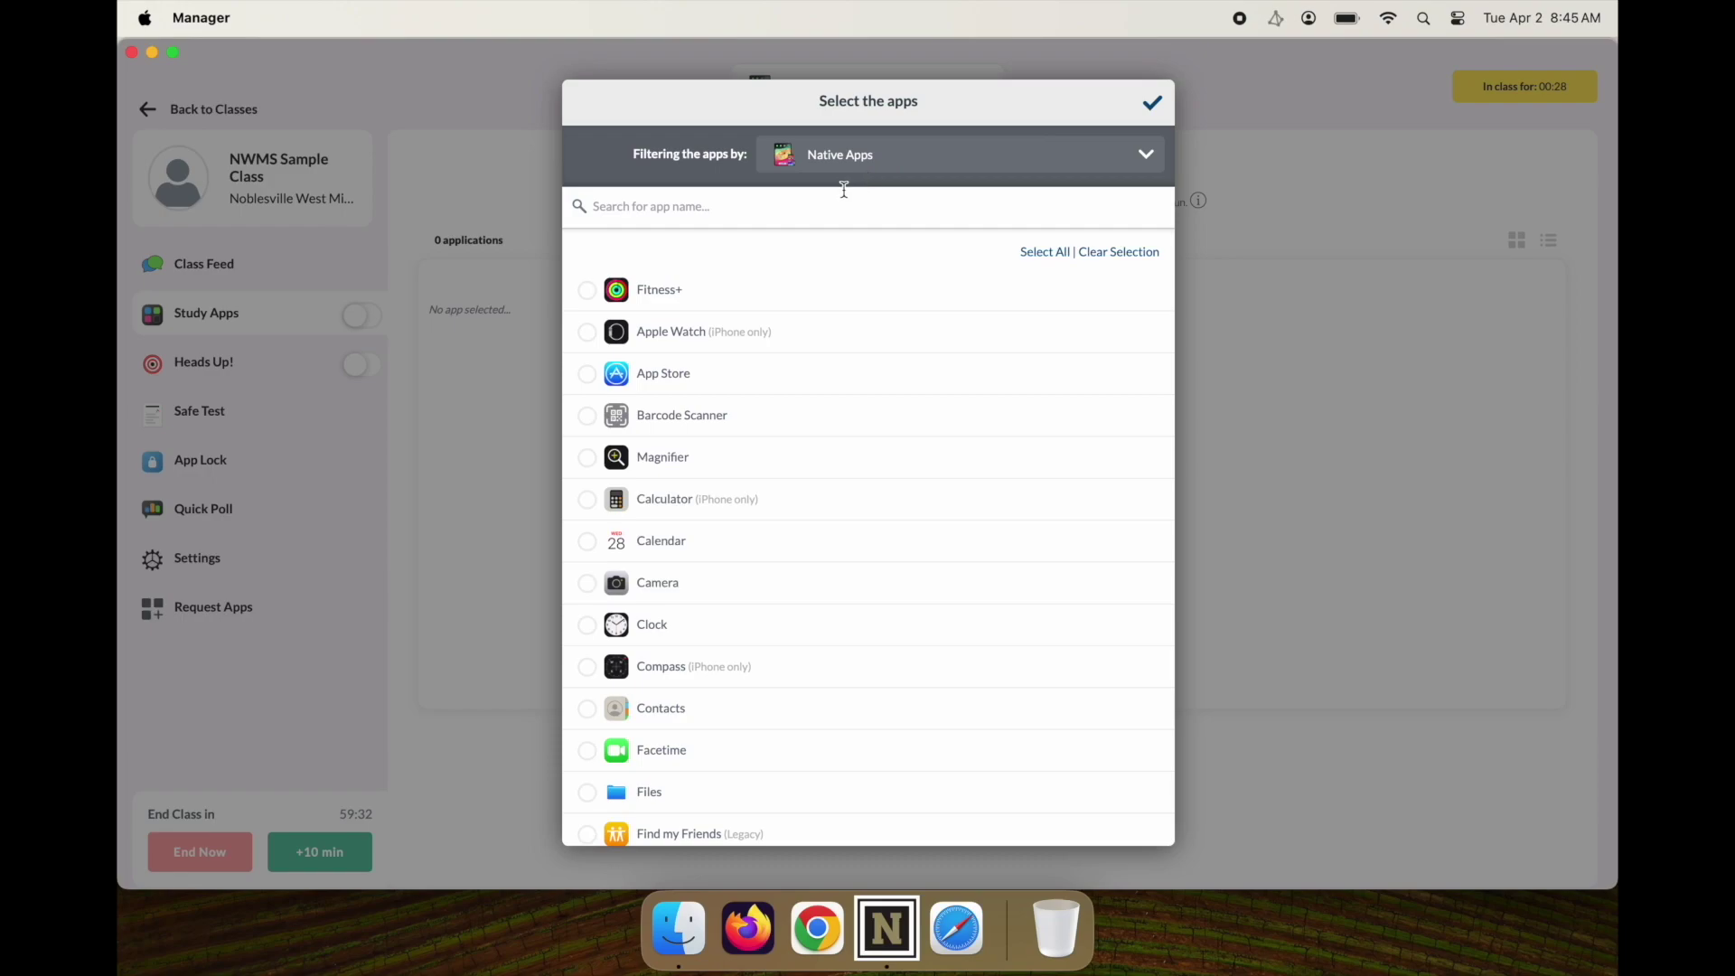
left_click(789, 215)
type("Safar")
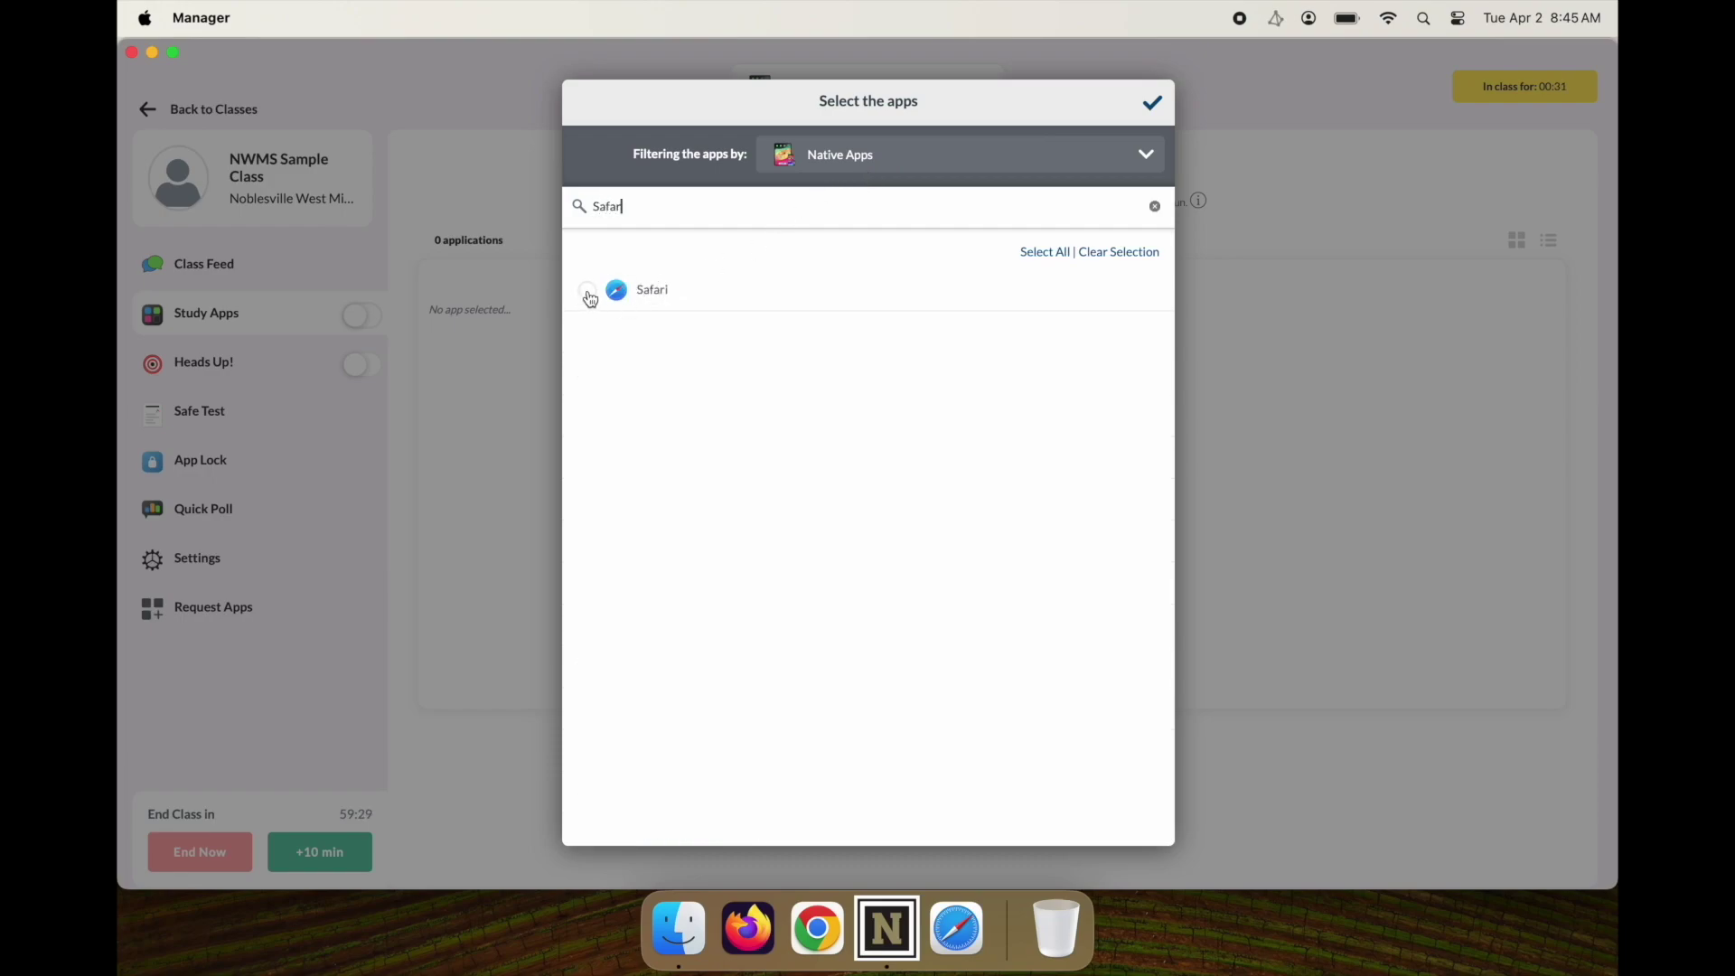
left_click(588, 294)
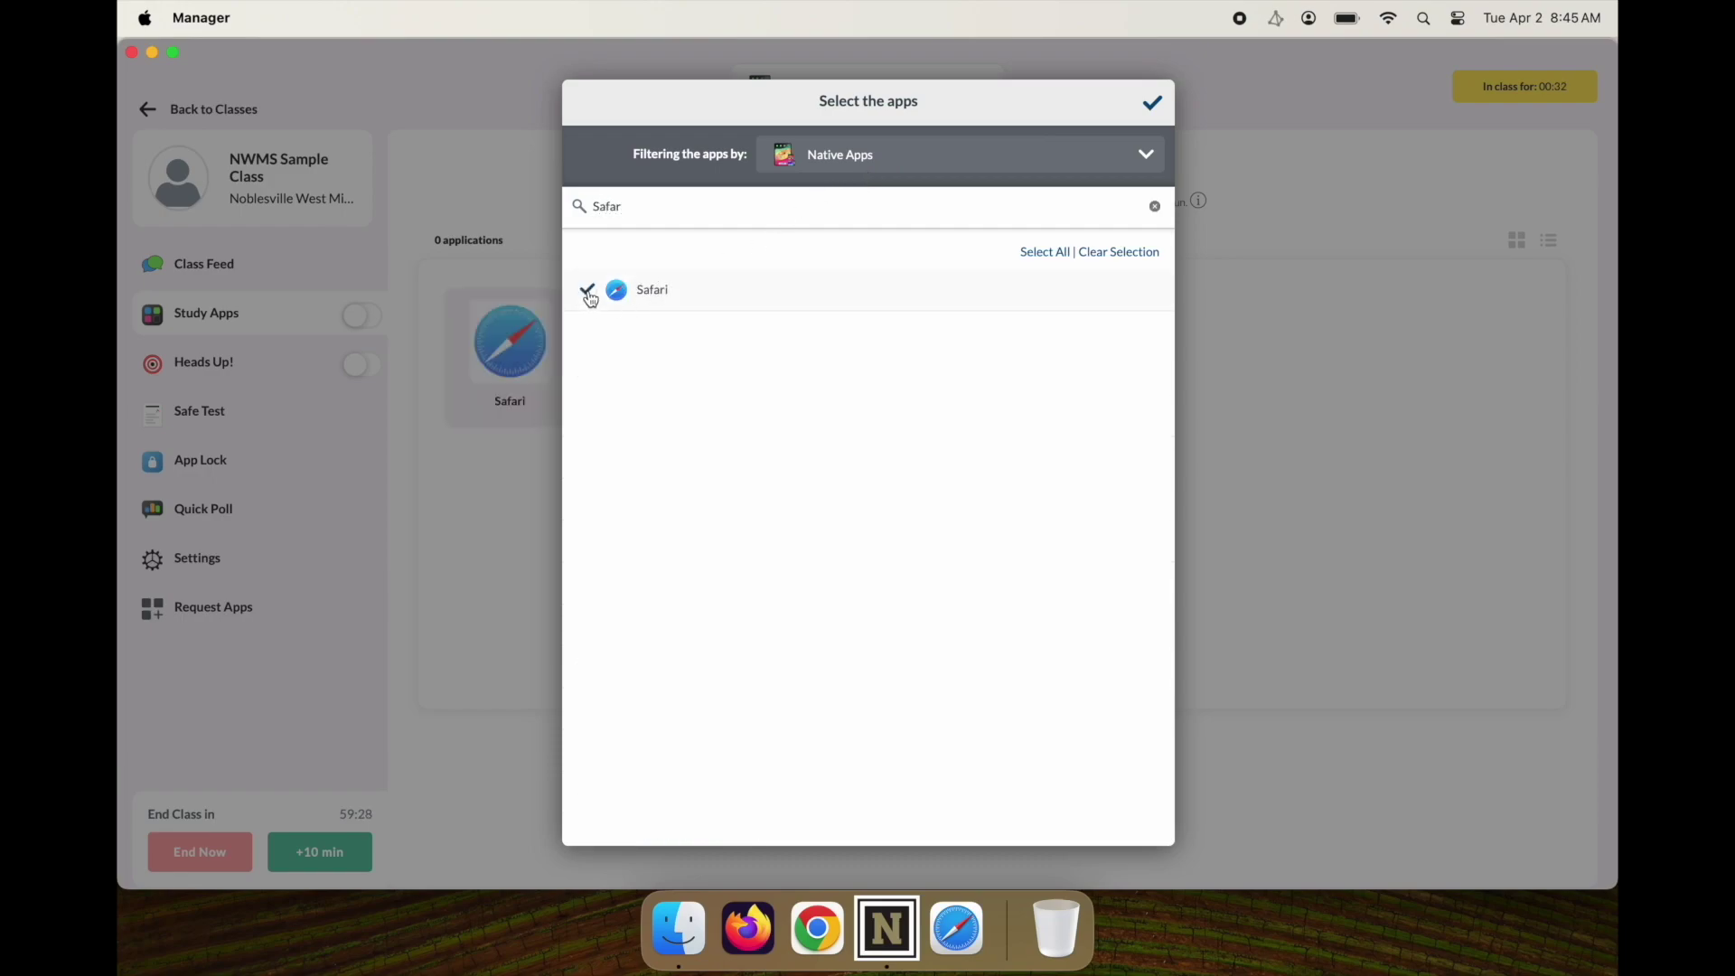
Select CK-Auth from Apps and Books (VPP) and confirm both apps
left_click(1119, 163)
left_click(1000, 200)
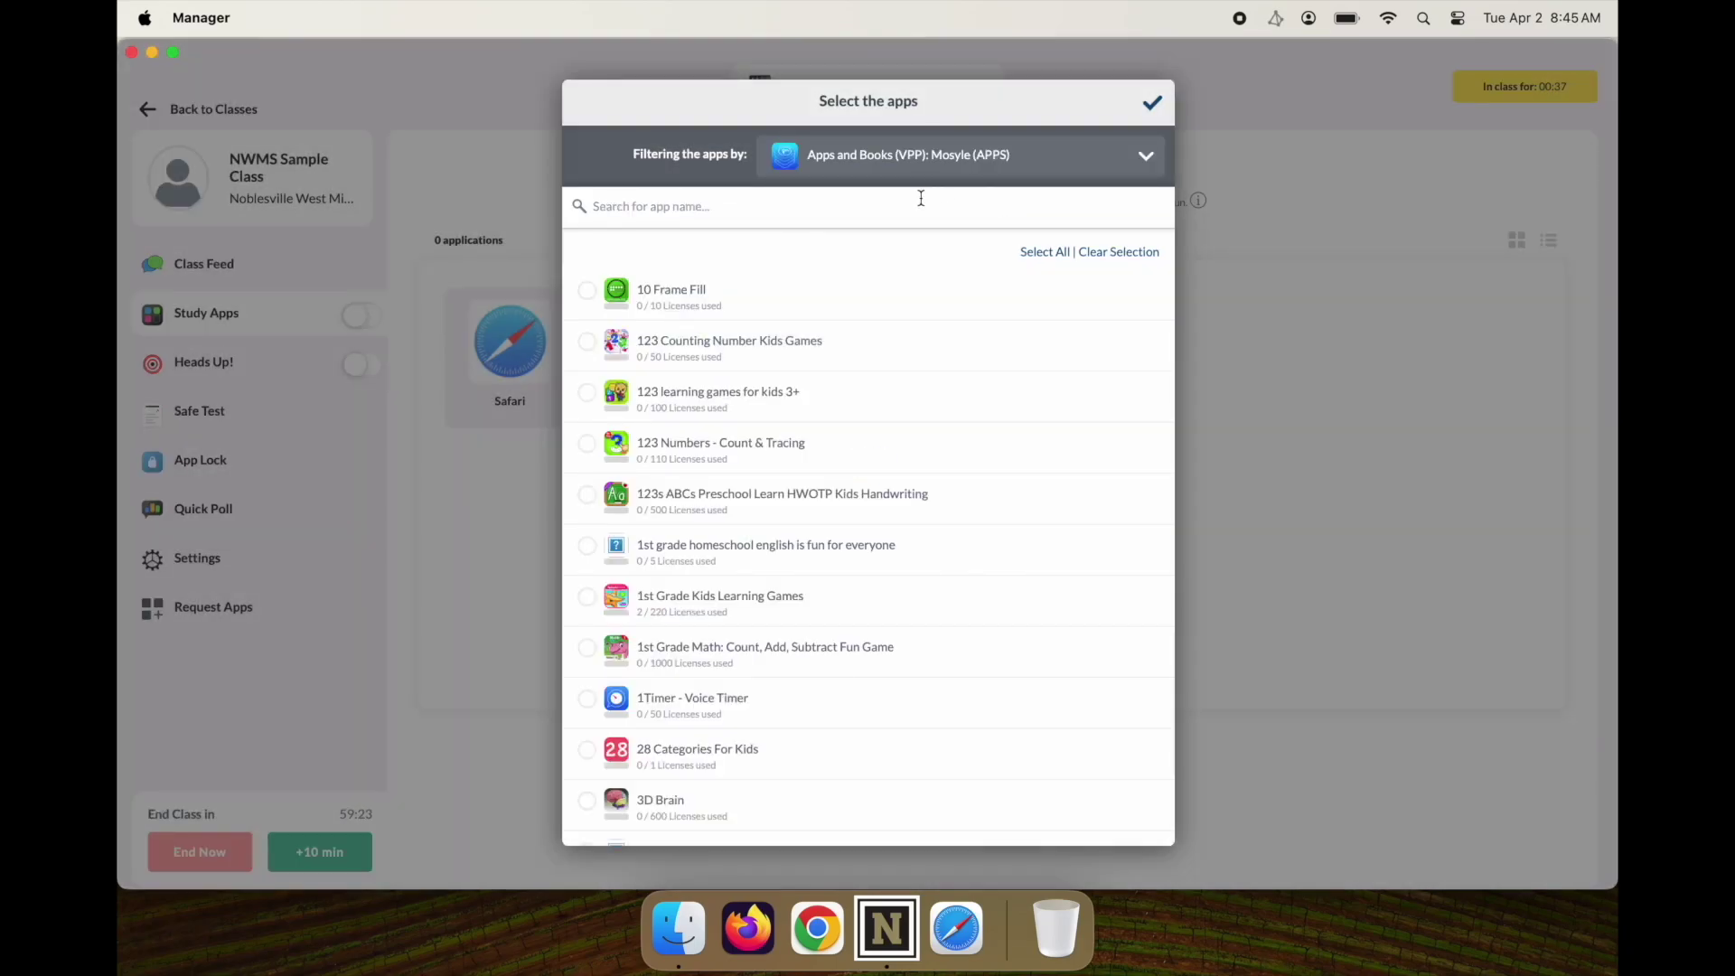
left_click(921, 198)
type("CK")
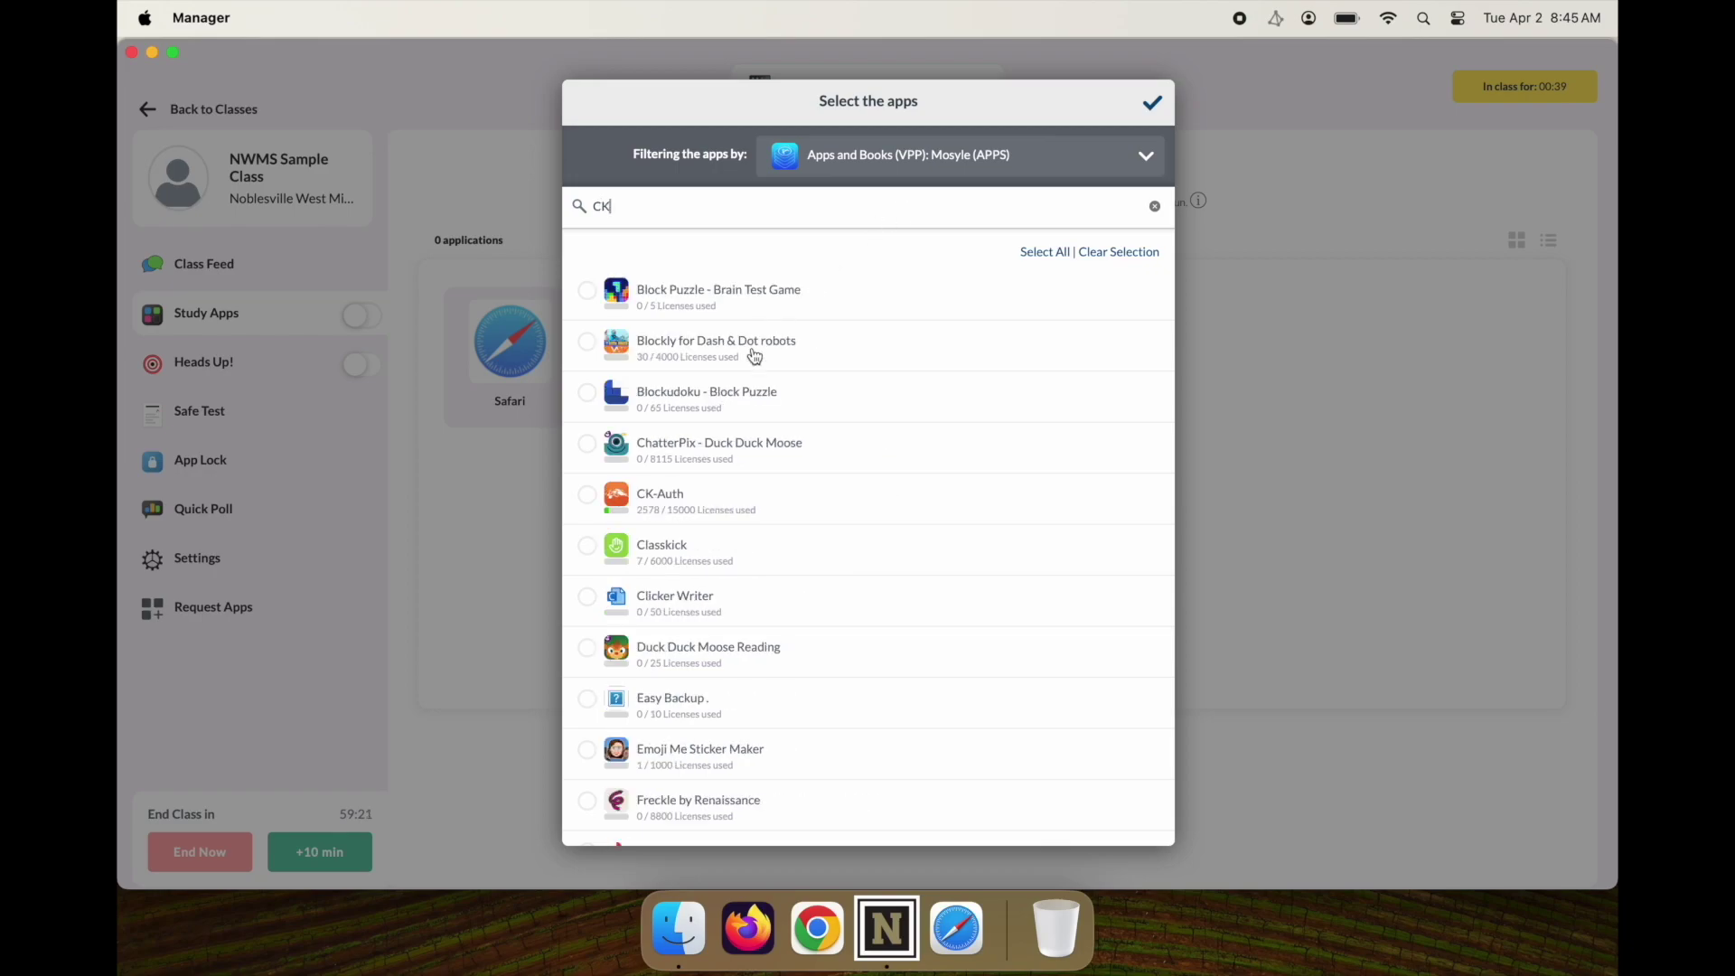
left_click(587, 498)
left_click(1153, 106)
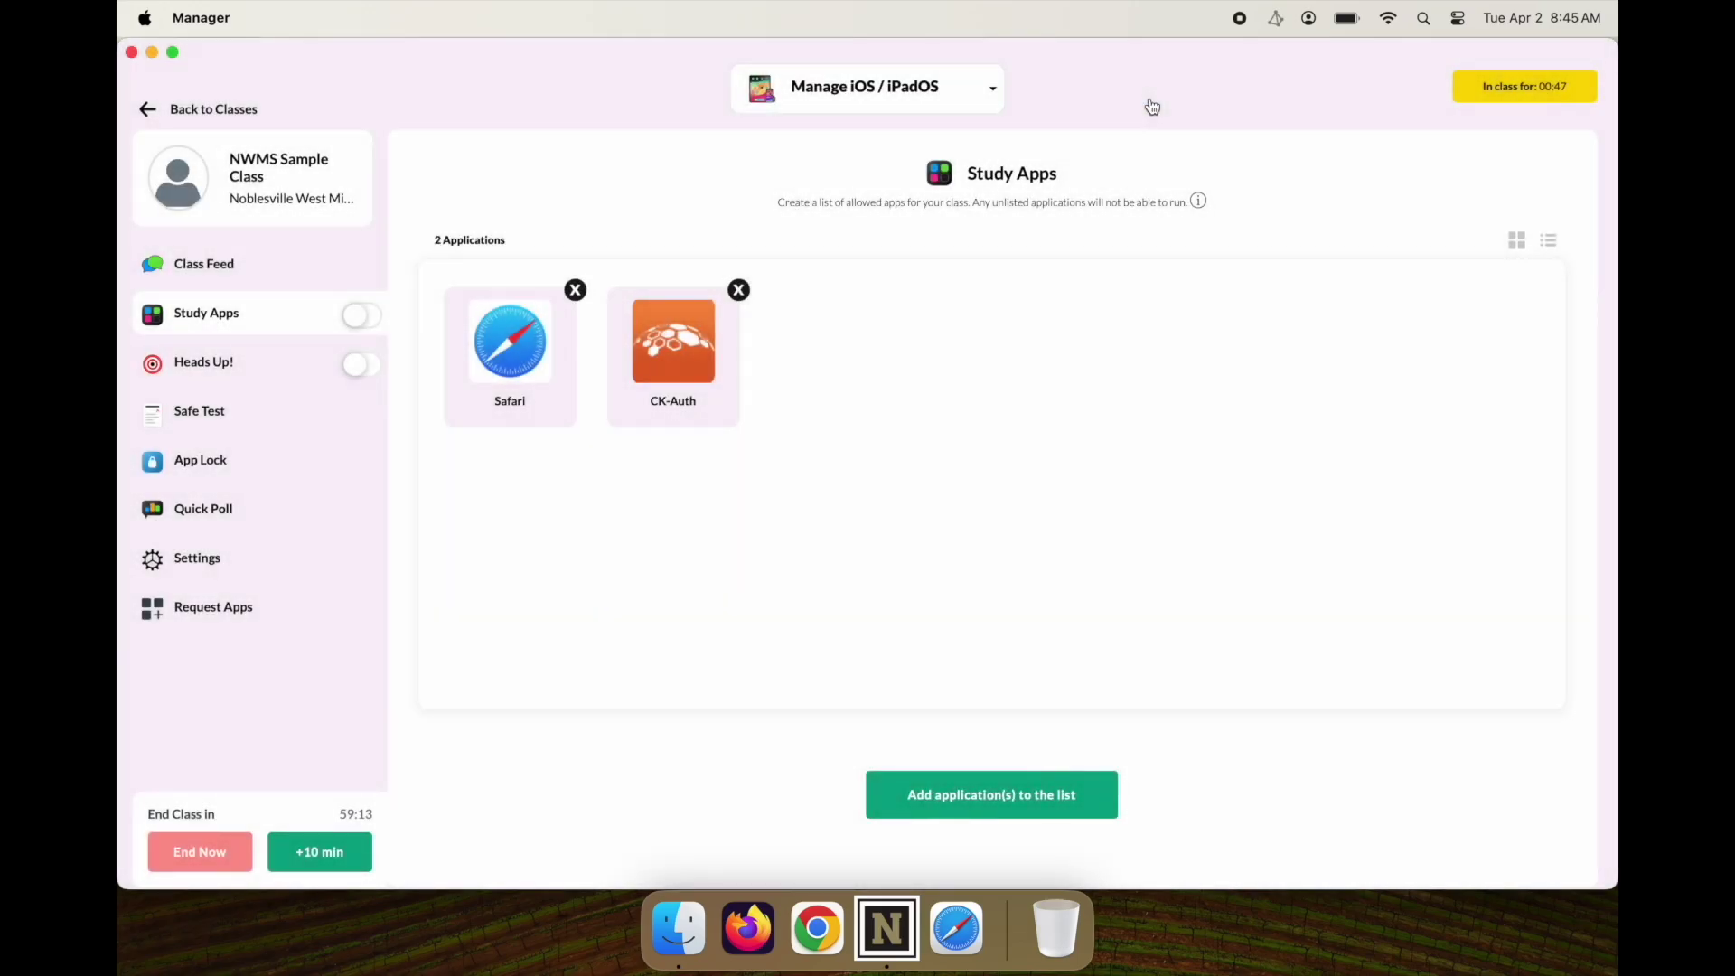
left_click(945, 807)
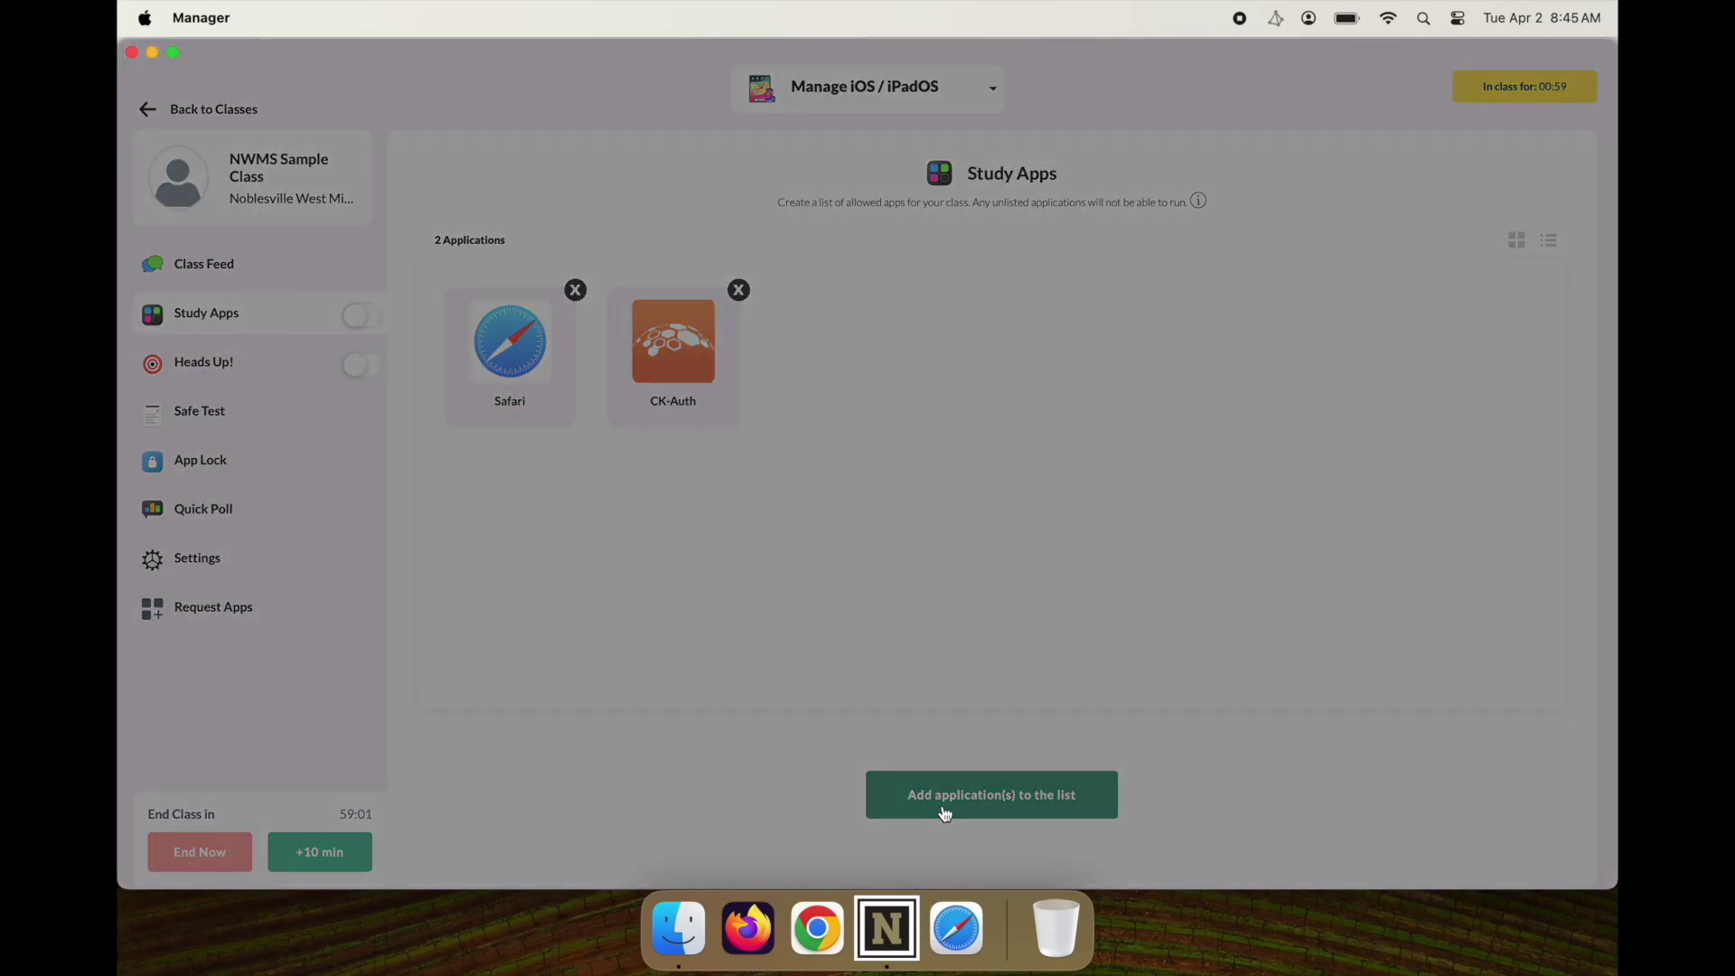
Add Canvas Student from Apps and Books (VPP) to the Study Apps list
left_click(965, 161)
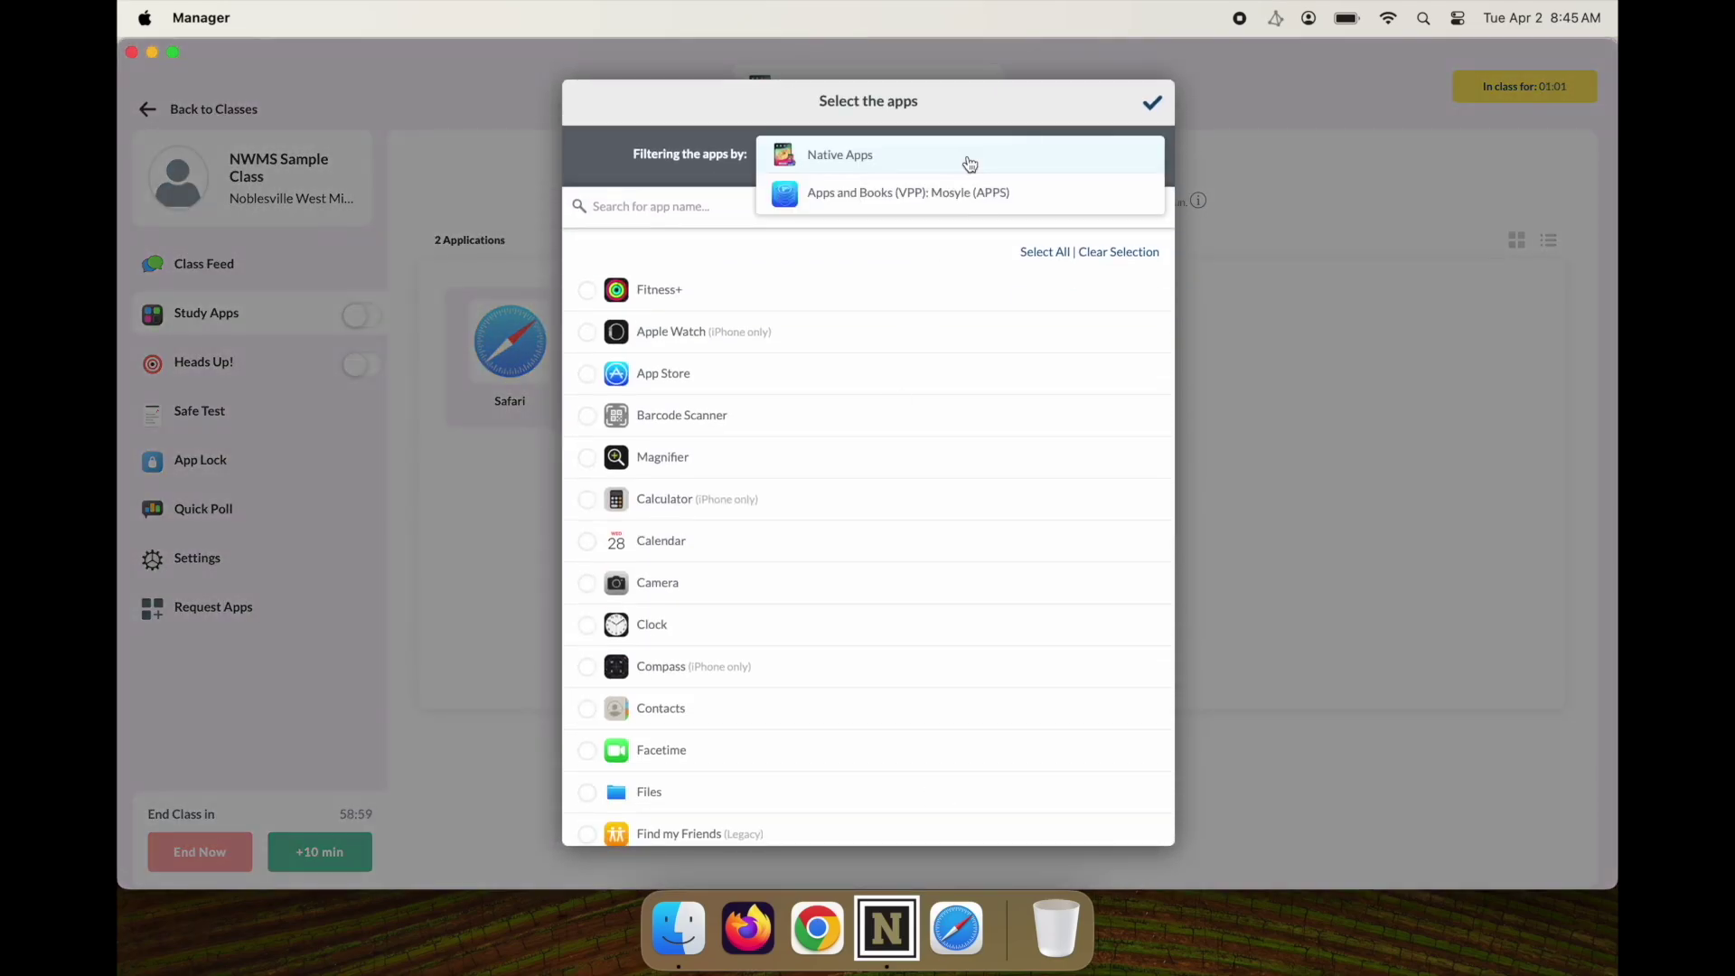
left_click(964, 208)
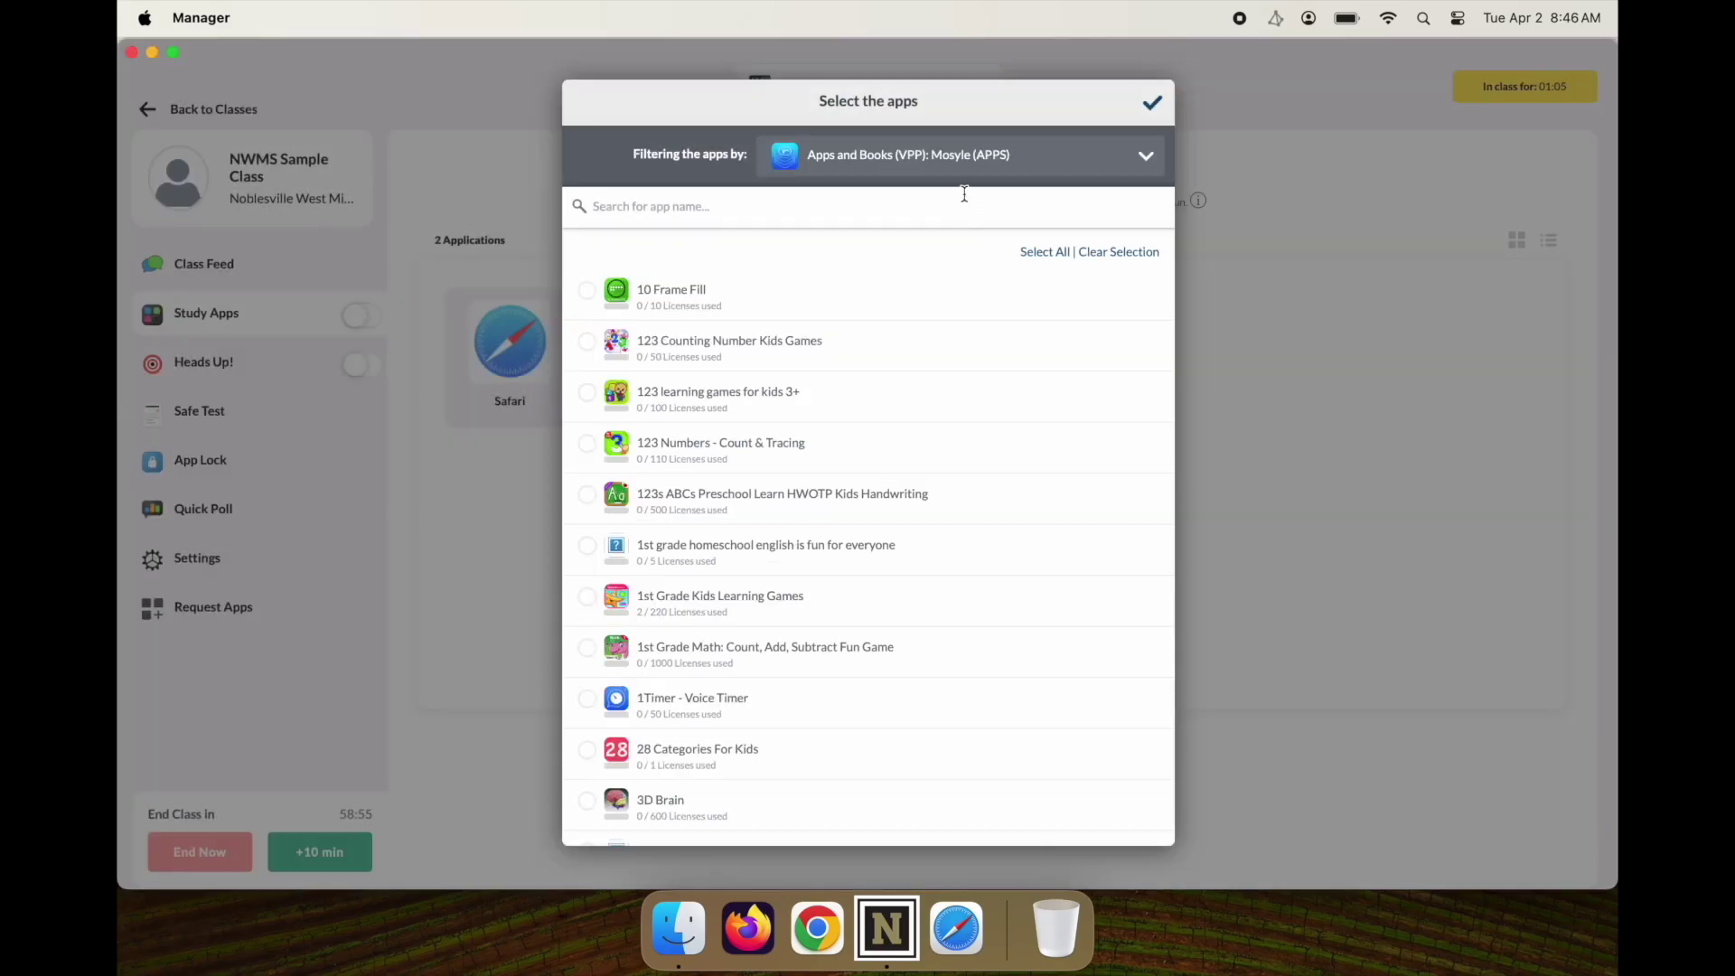
type("canvas")
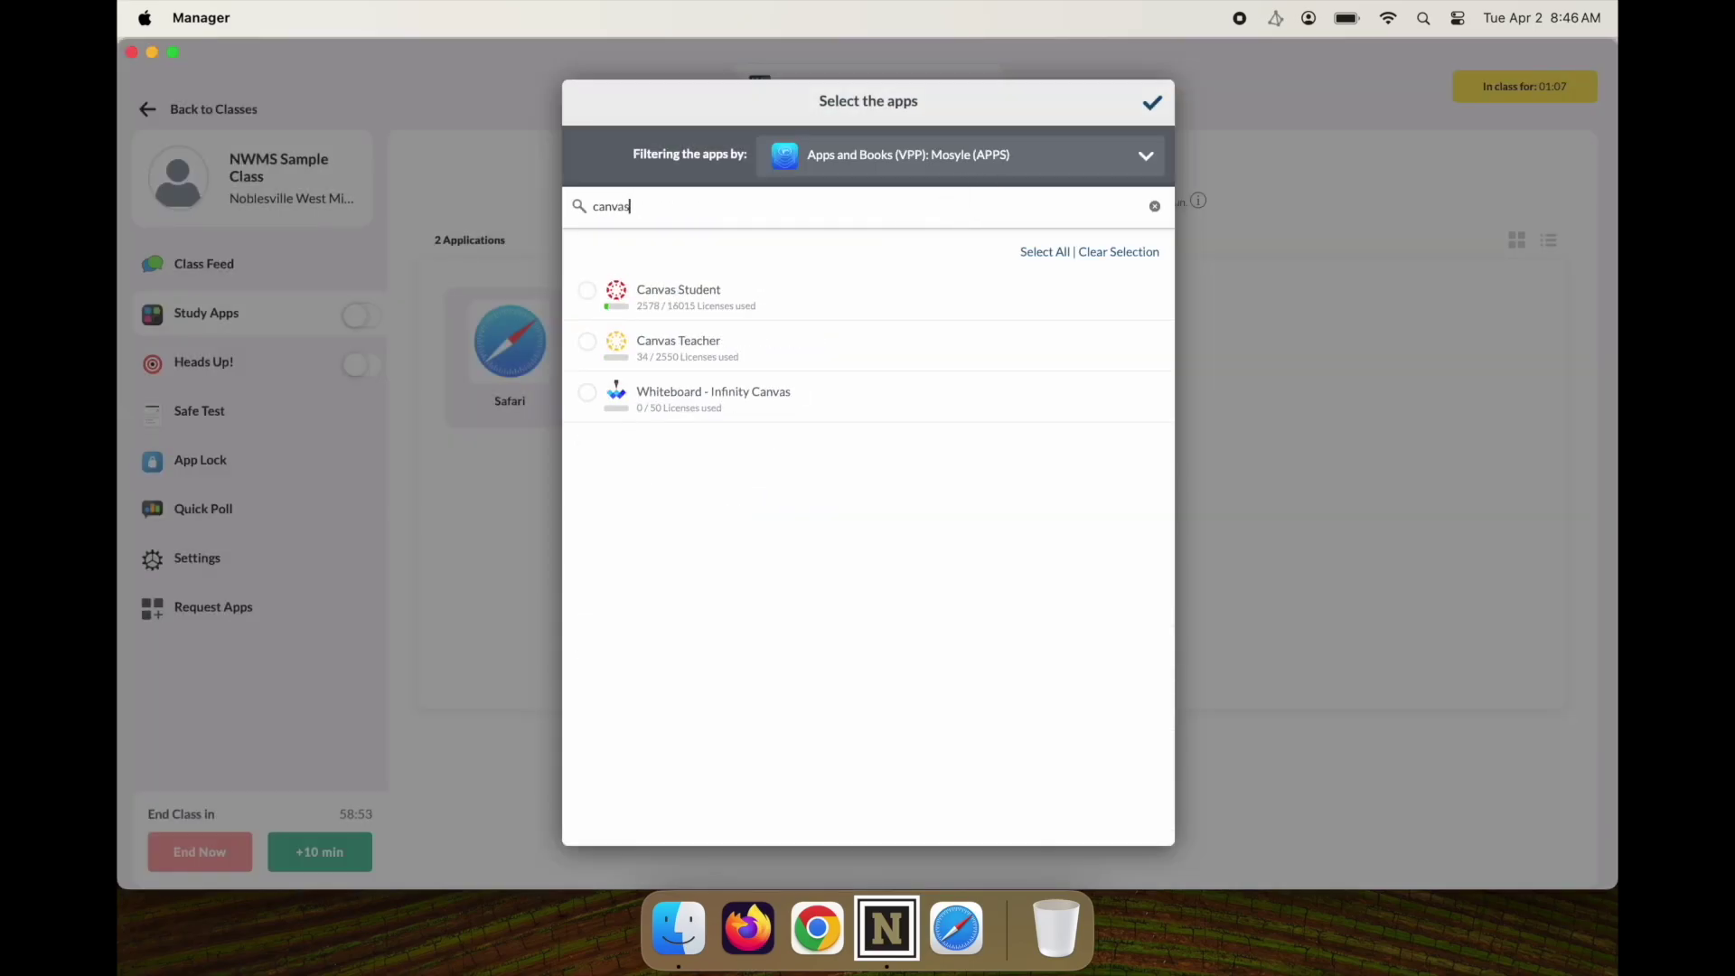
left_click(586, 293)
left_click(1153, 106)
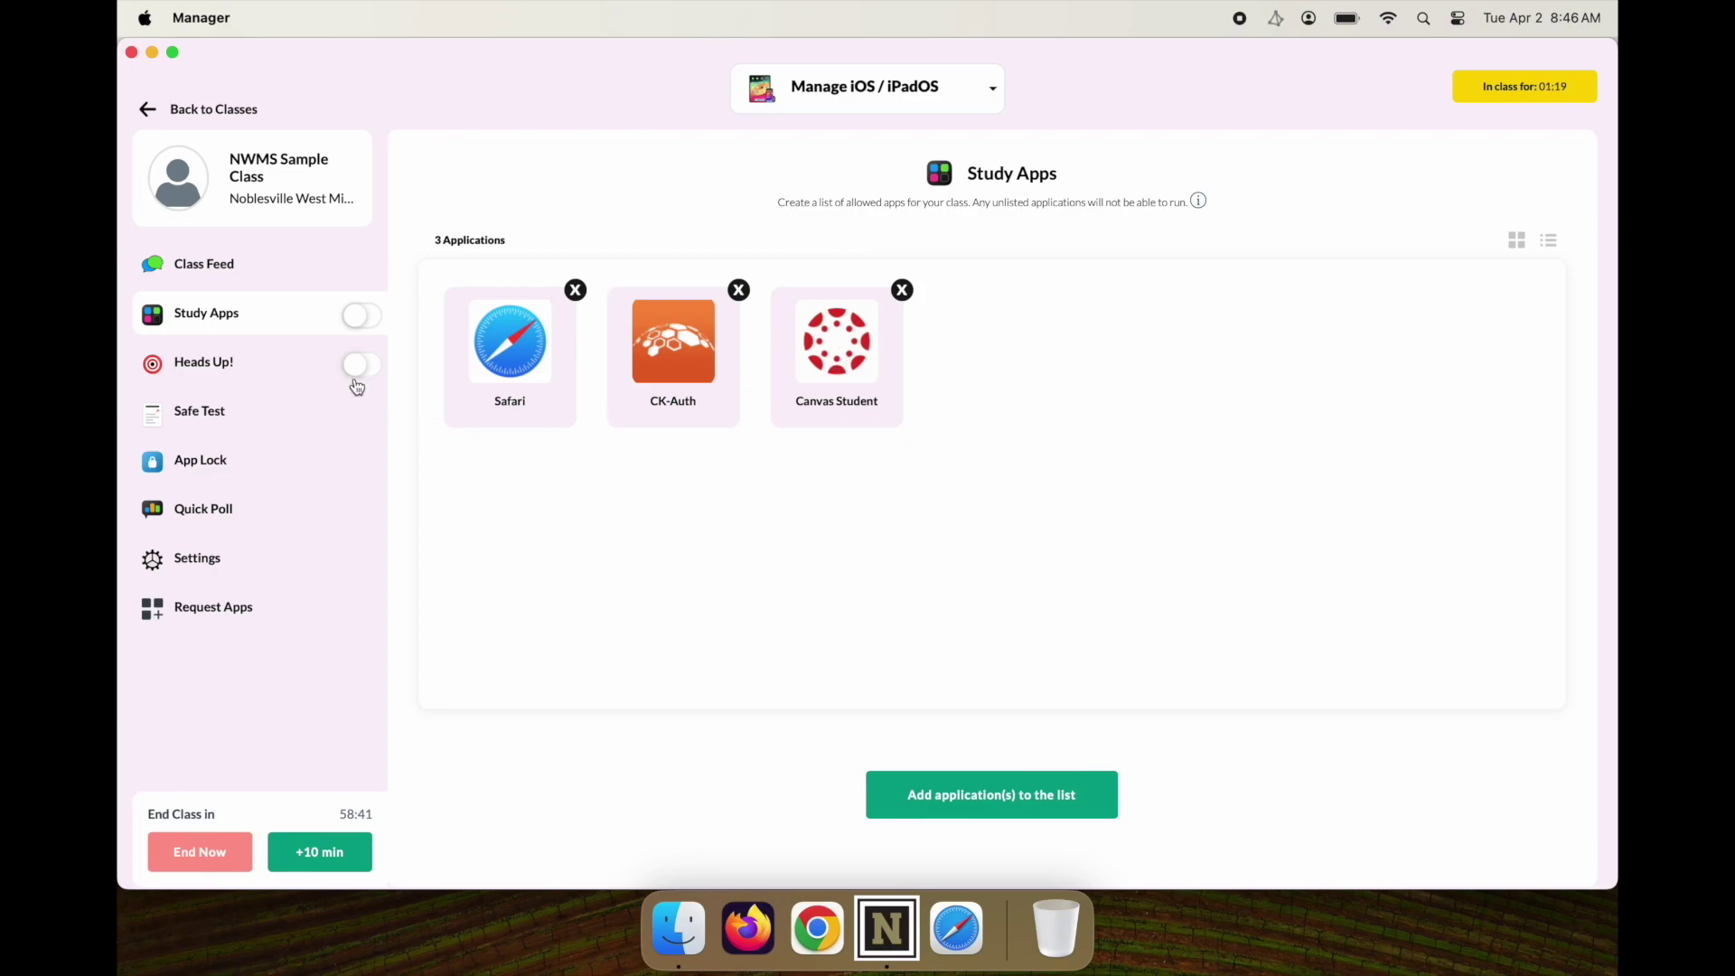
left_click(358, 324)
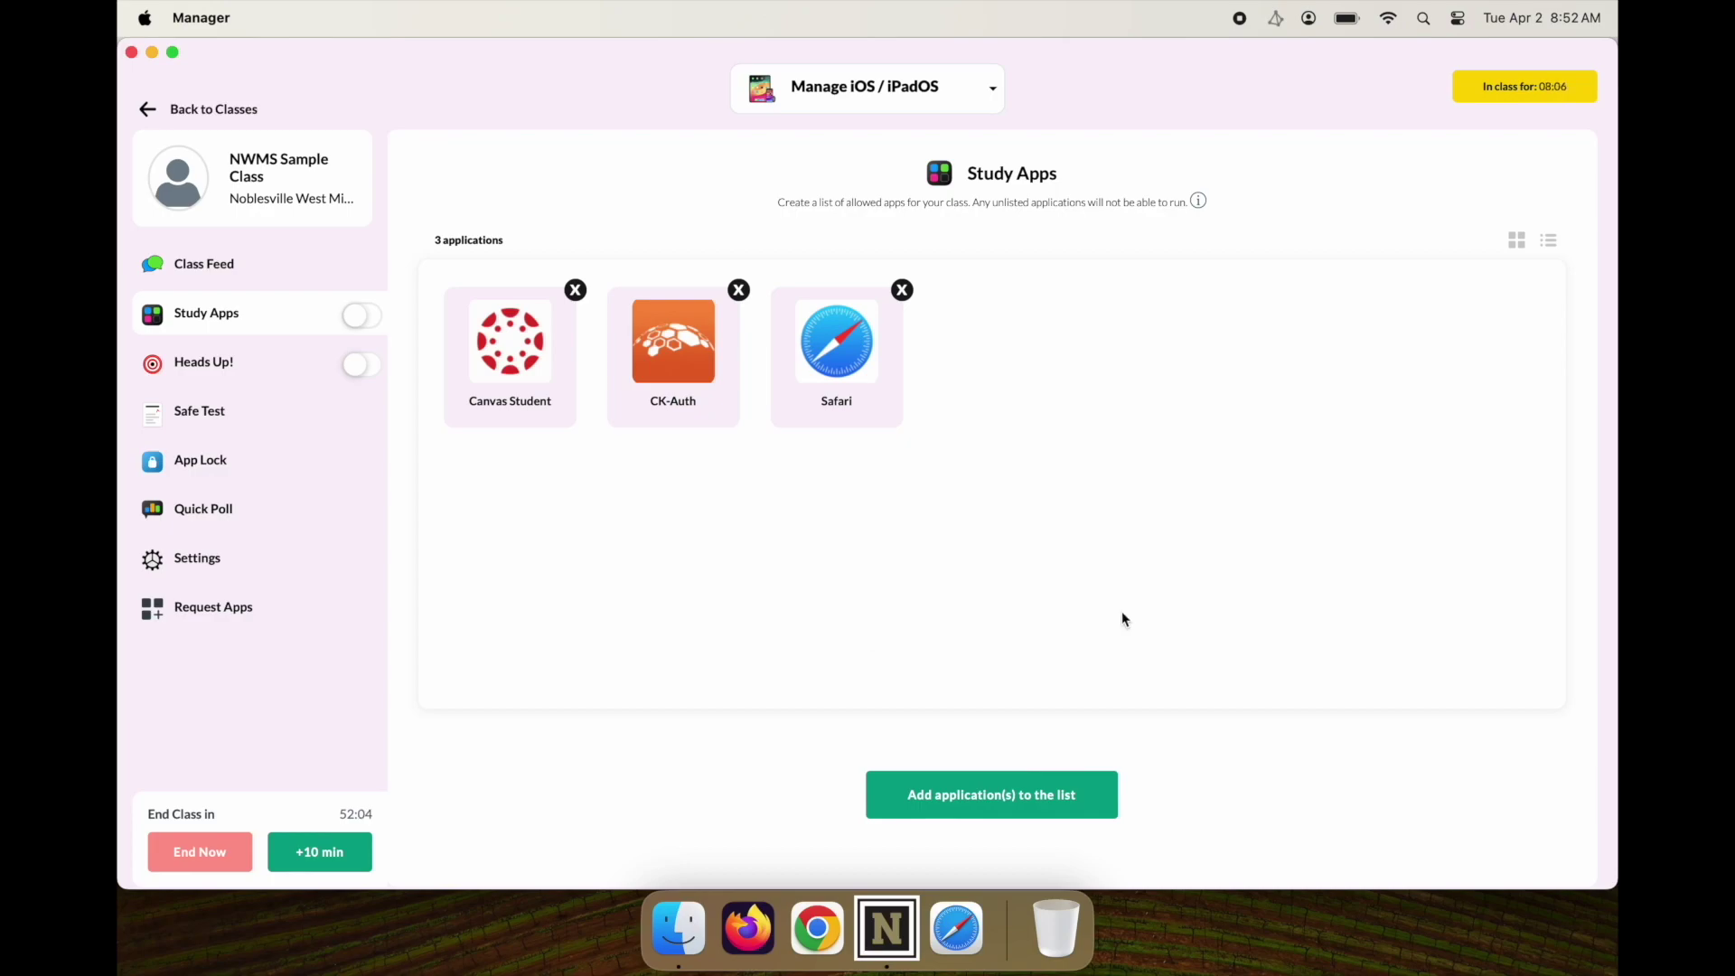
left_click(995, 806)
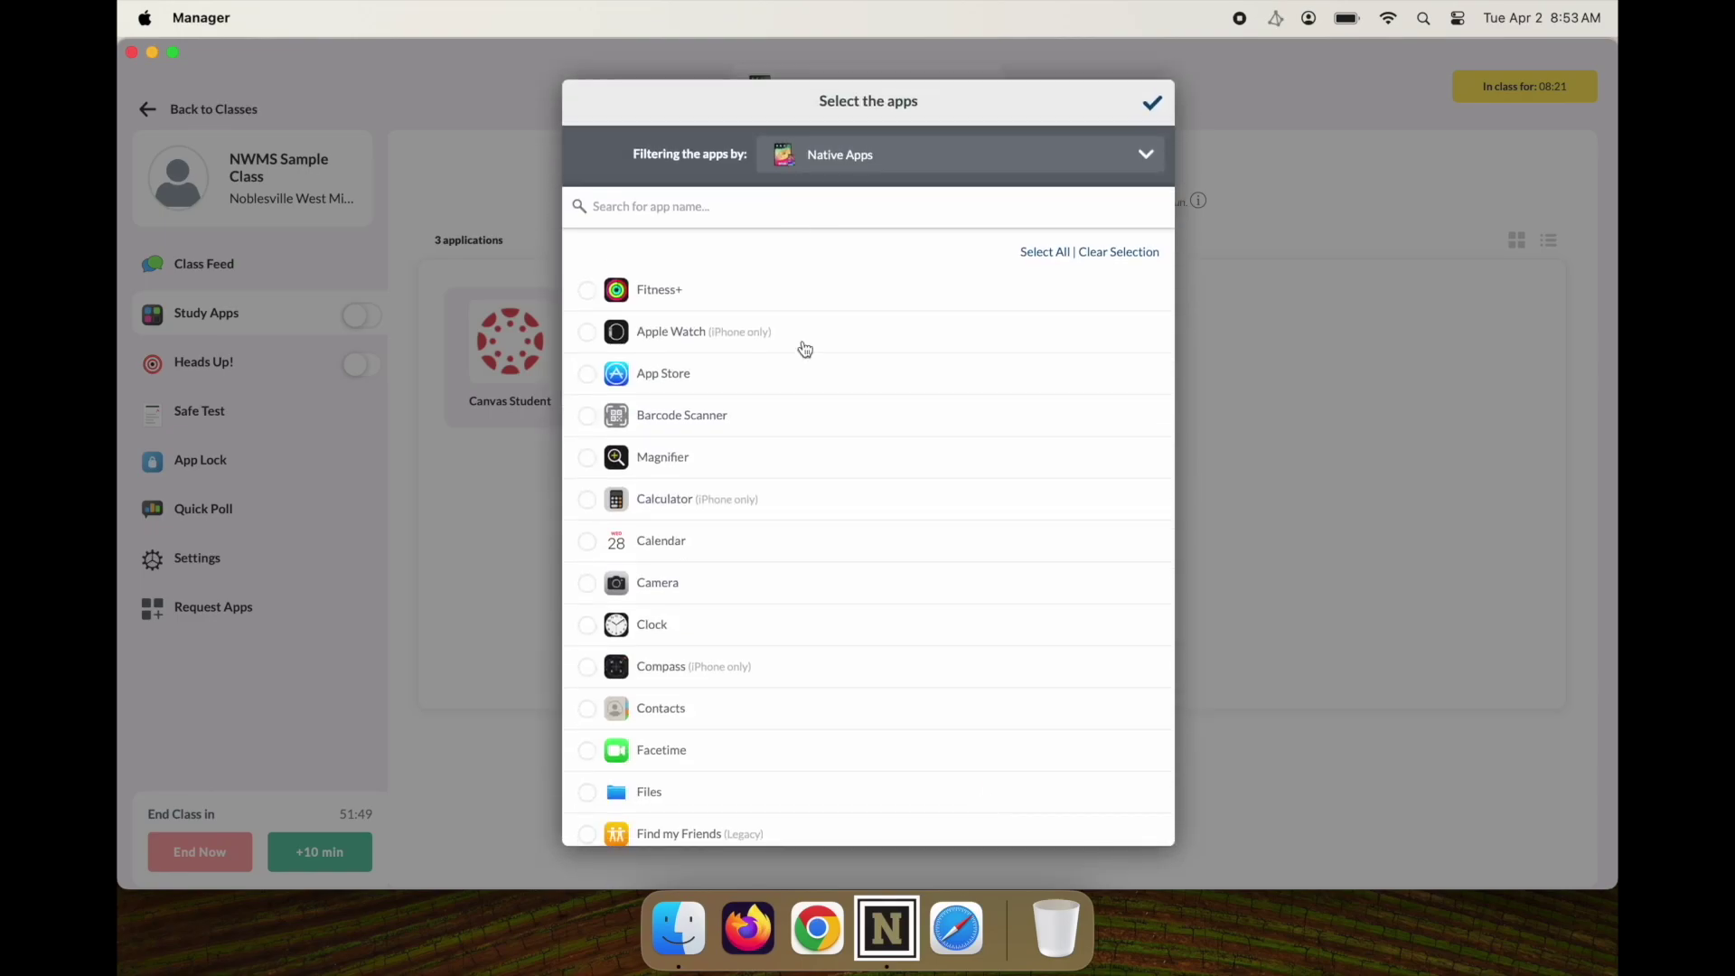
Add Google Sheets from Apps and Books (VPP), then switch on the Study Apps restriction
left_click(857, 158)
left_click(851, 195)
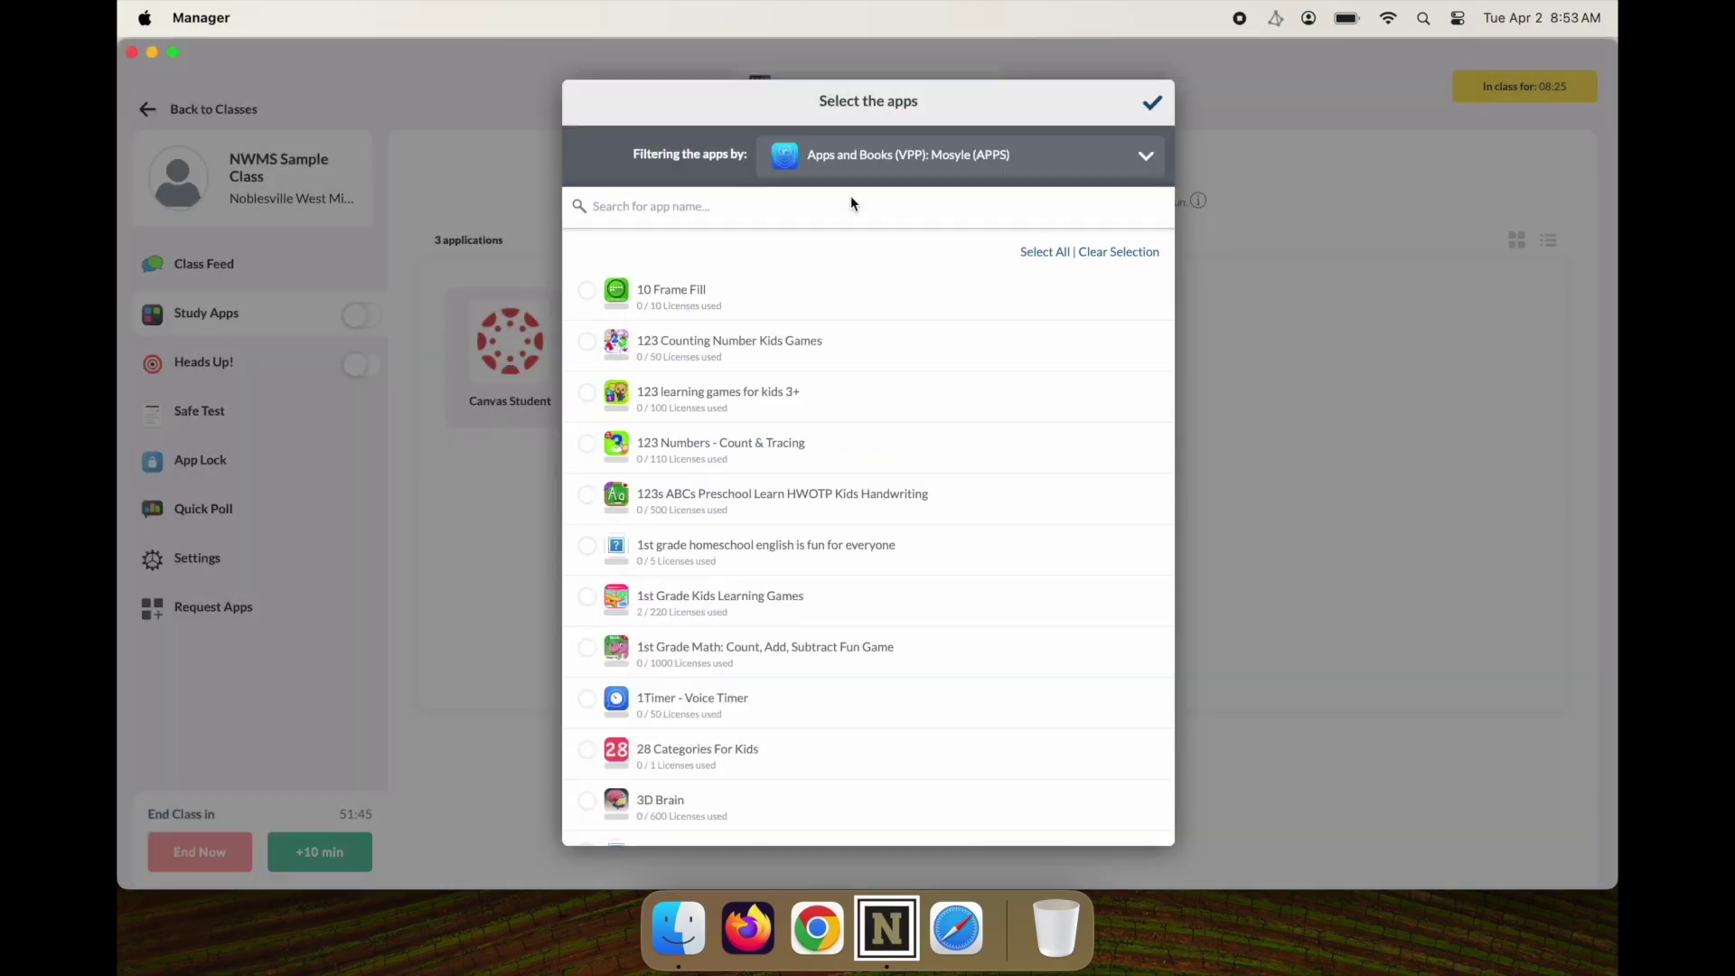
left_click(792, 206)
type("sheets")
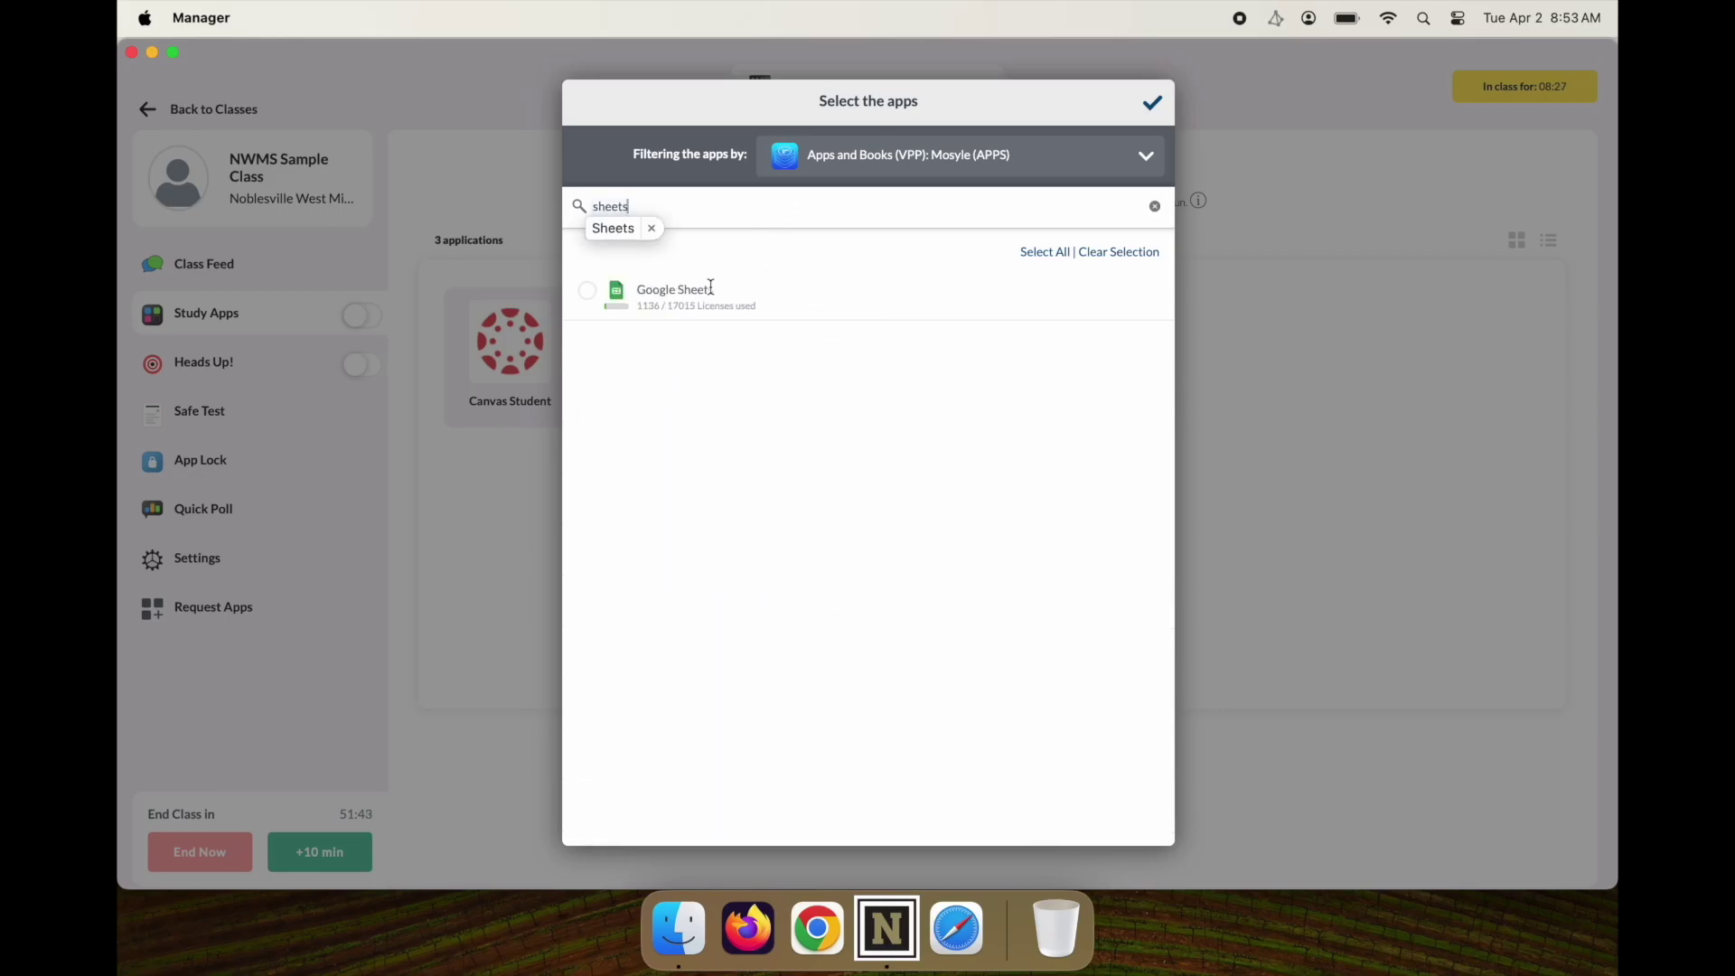
left_click(708, 296)
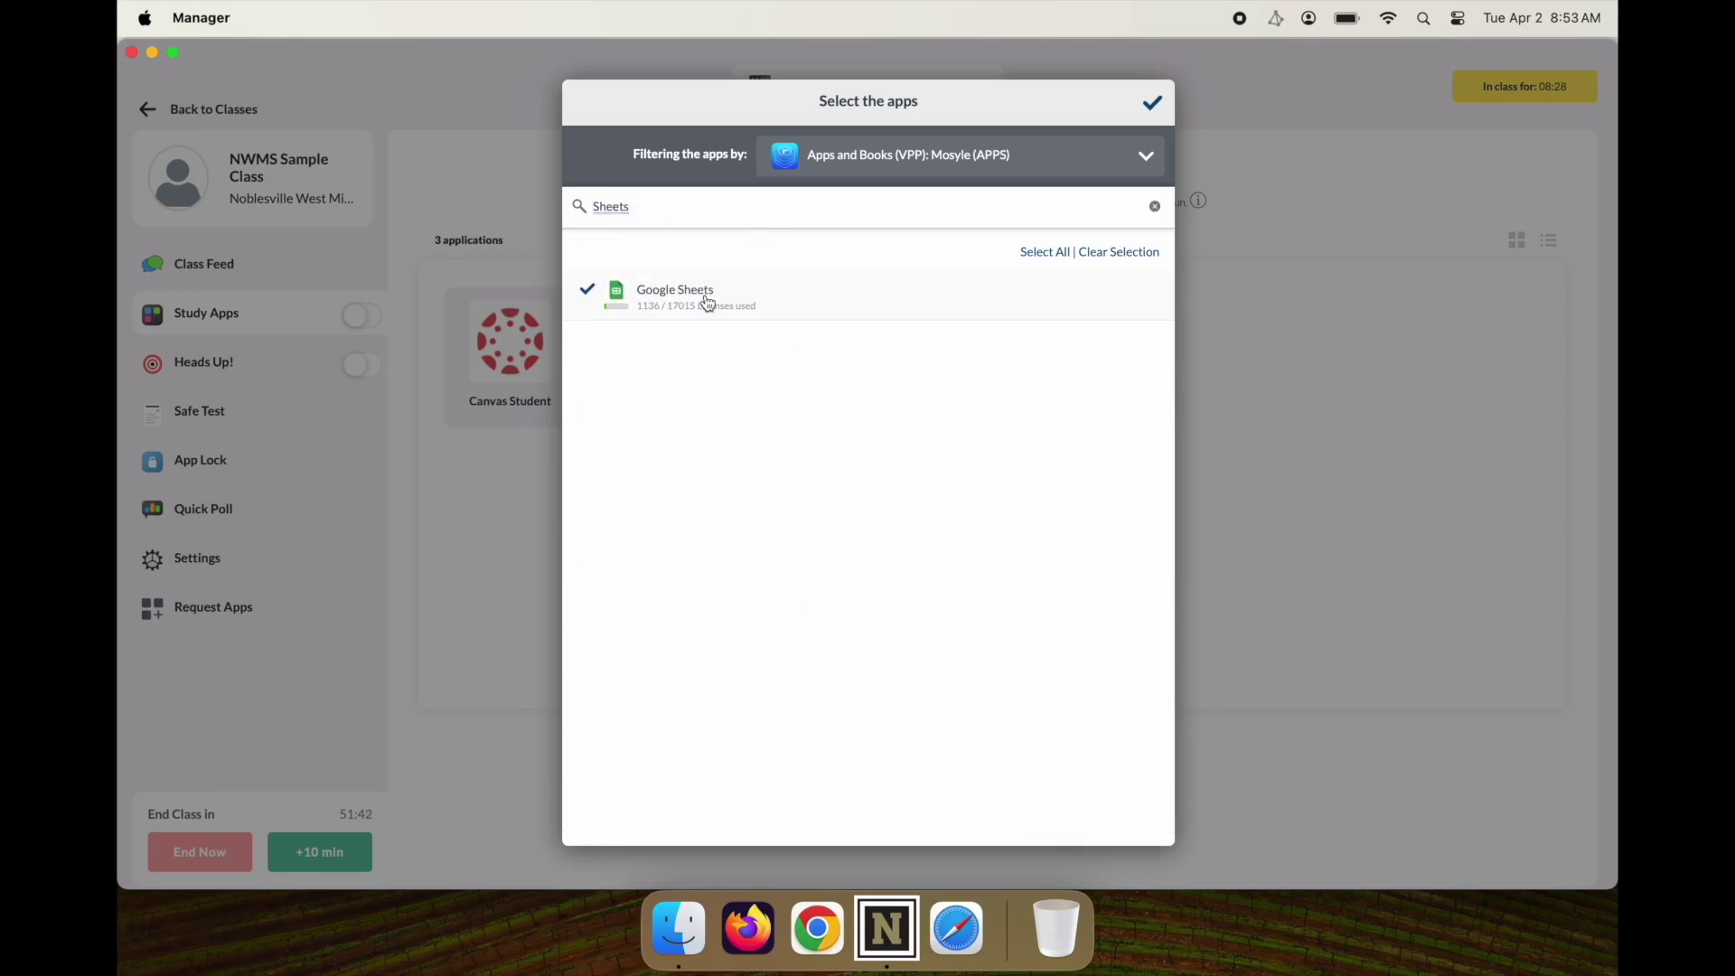
left_click(1150, 101)
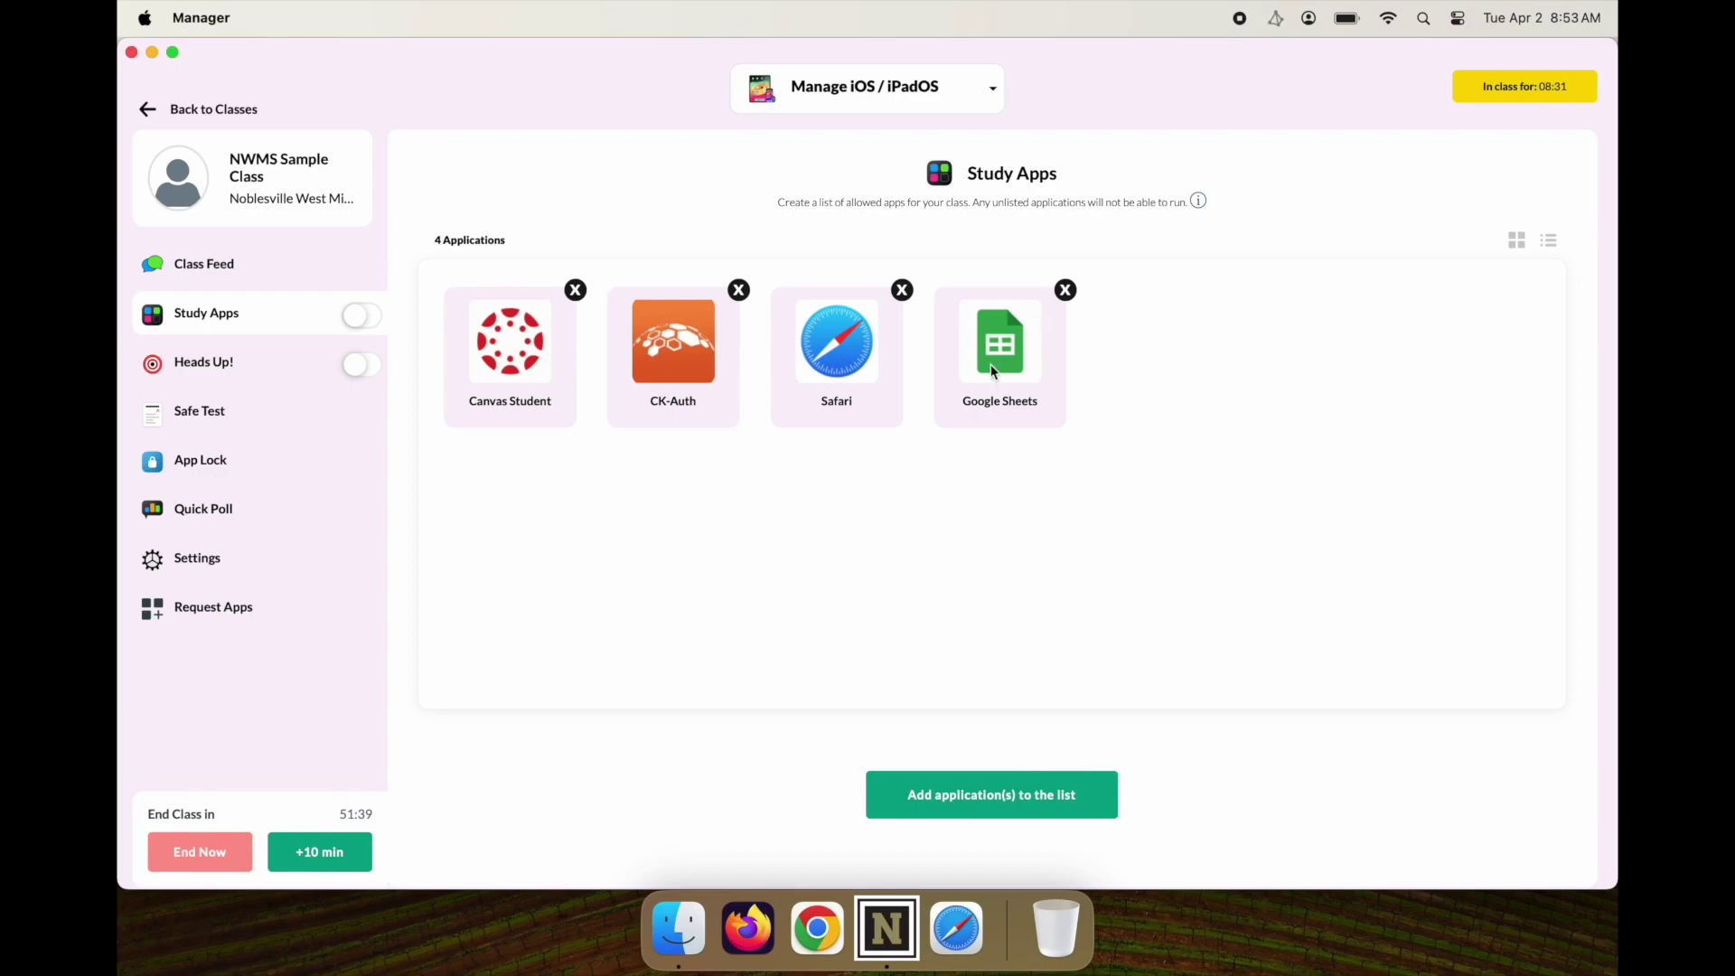
left_click(360, 321)
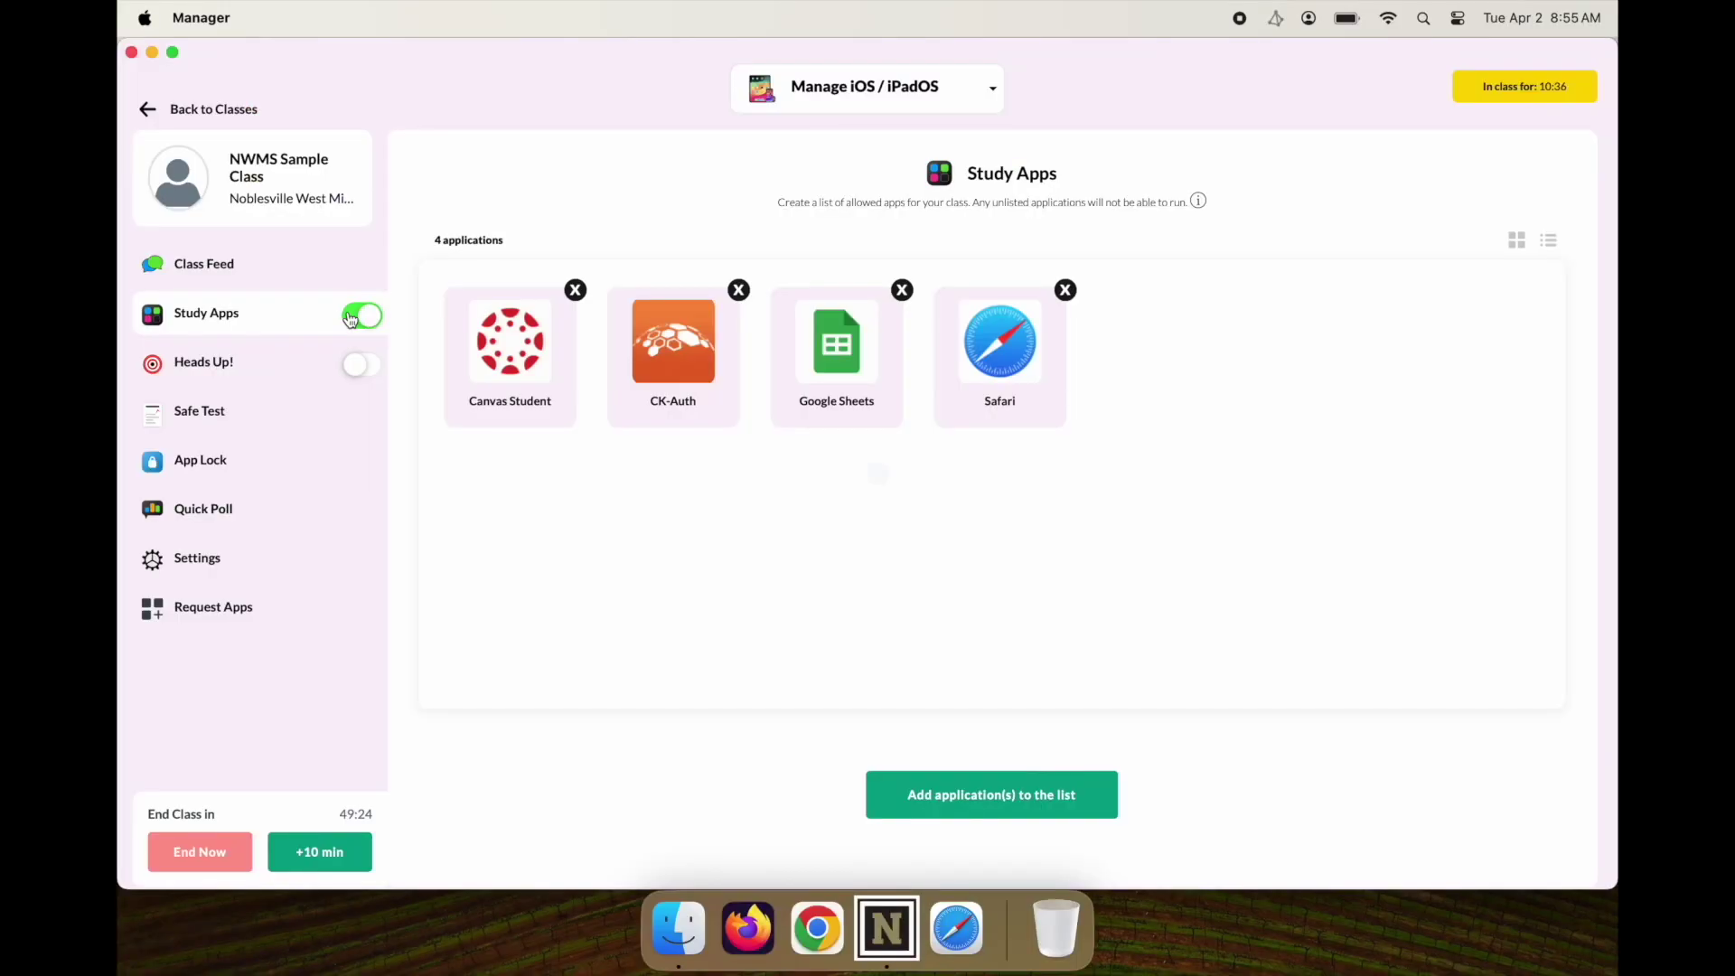
Turn the Study Apps restriction back off
left_click(361, 315)
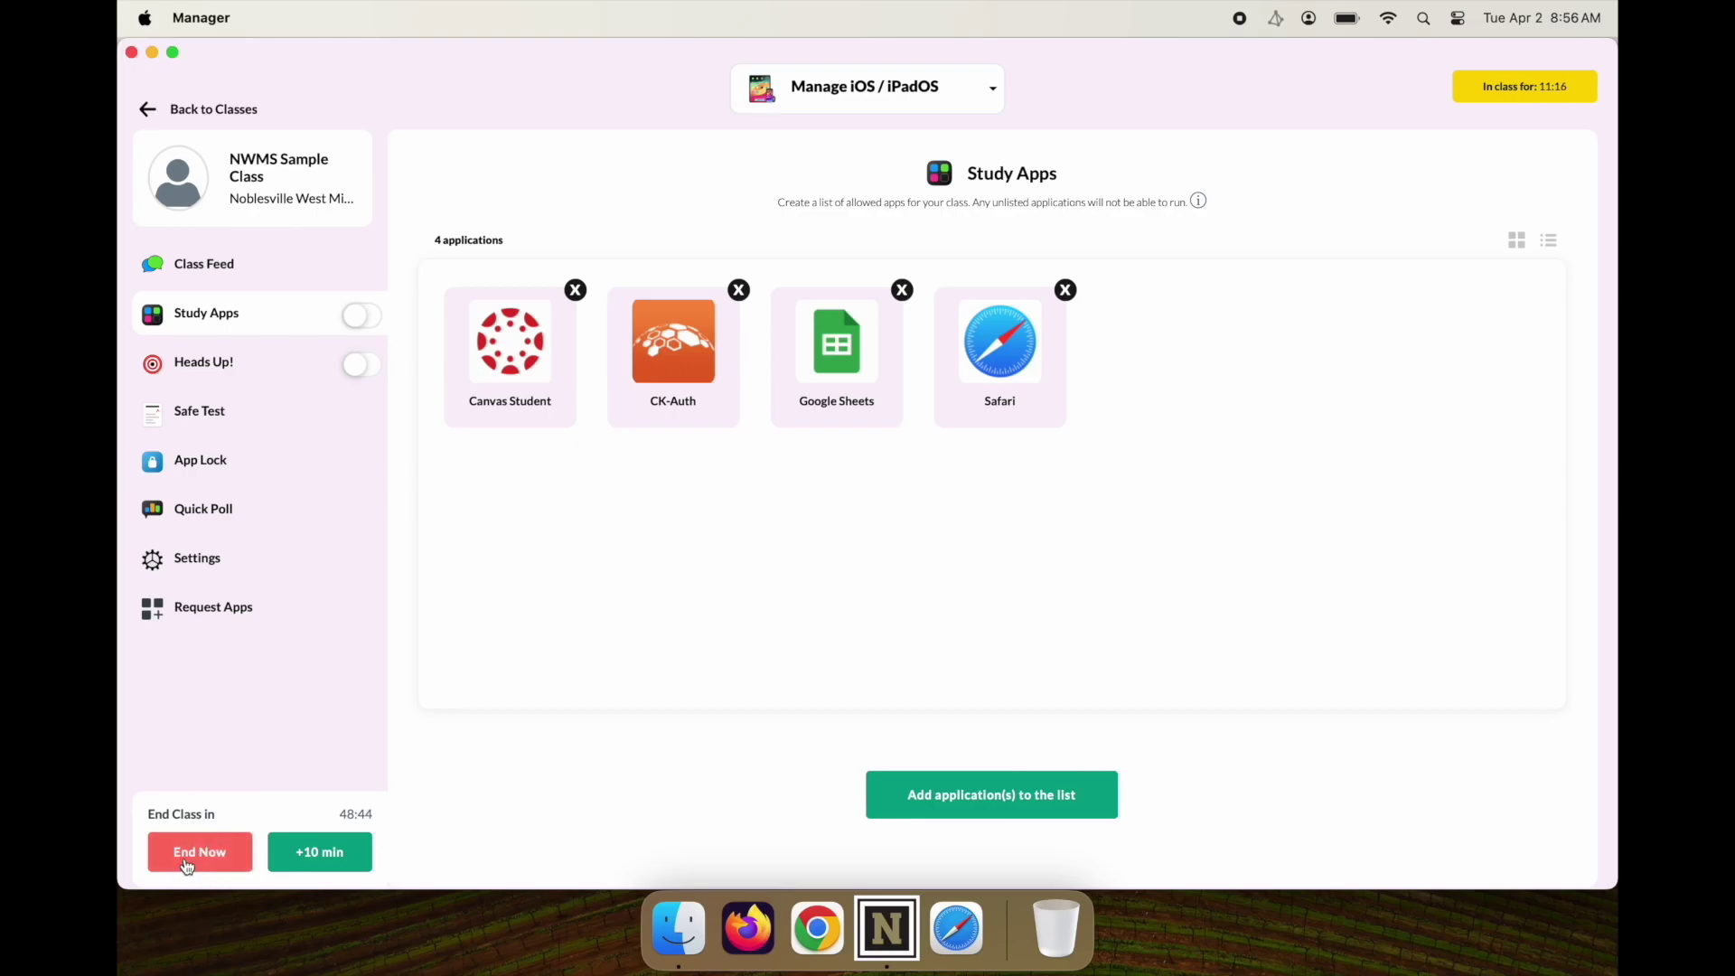
End the class session immediately with End Now
left_click(187, 866)
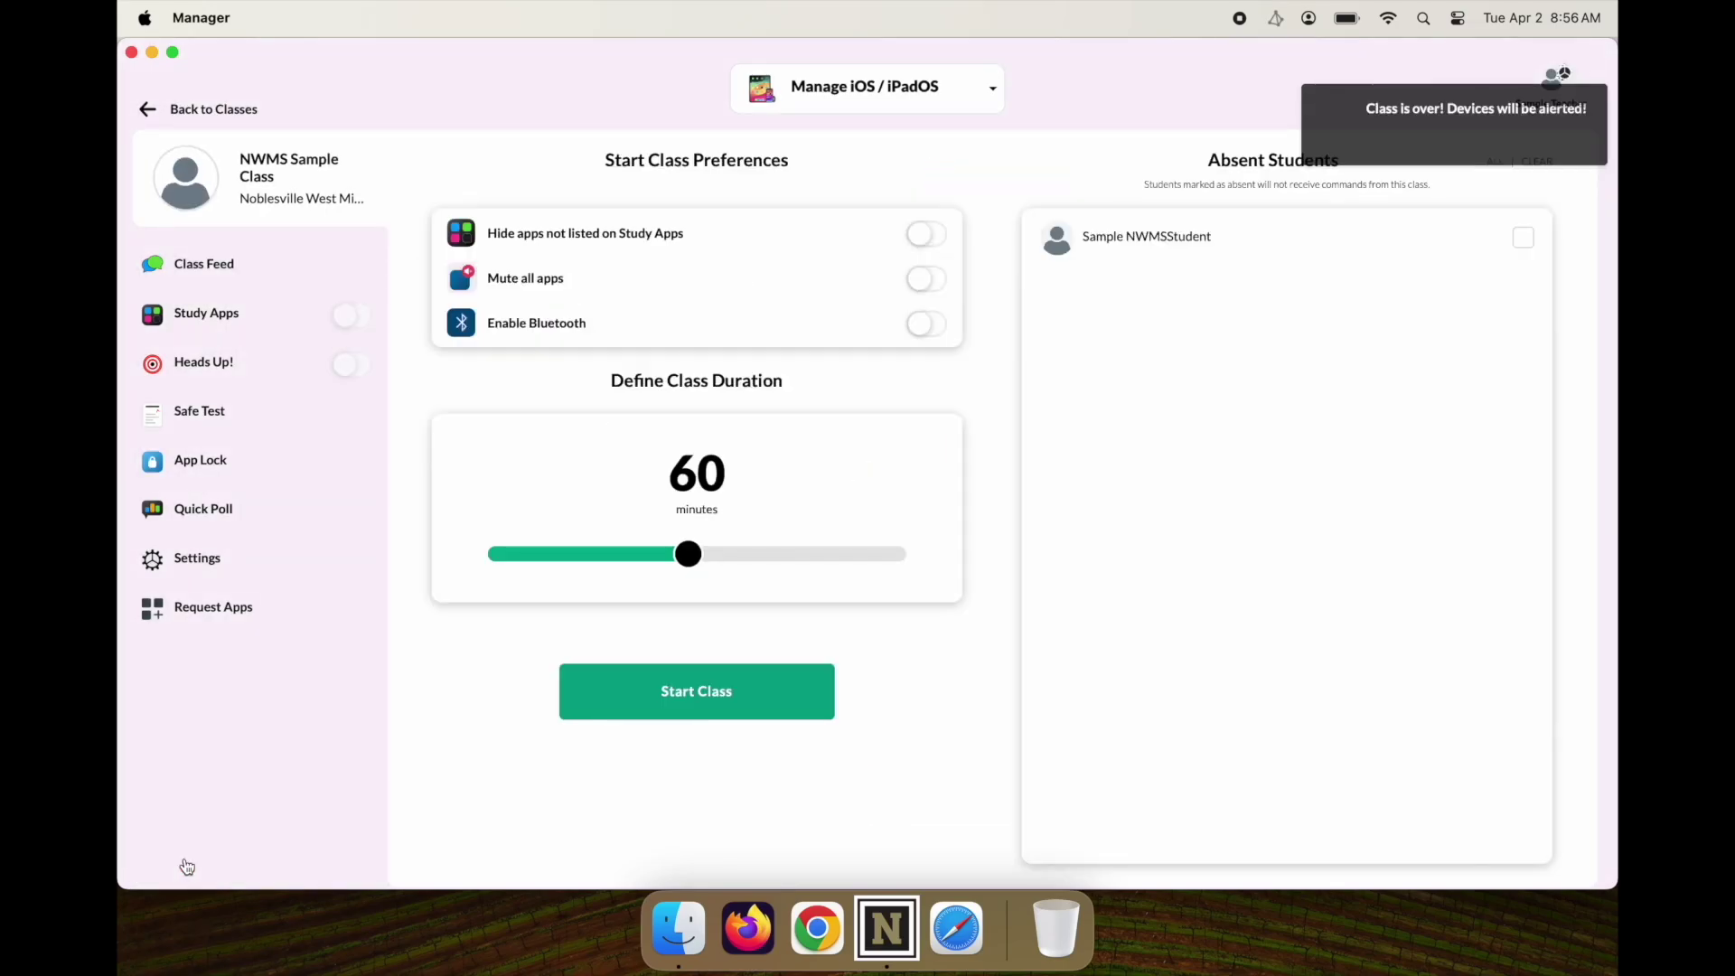